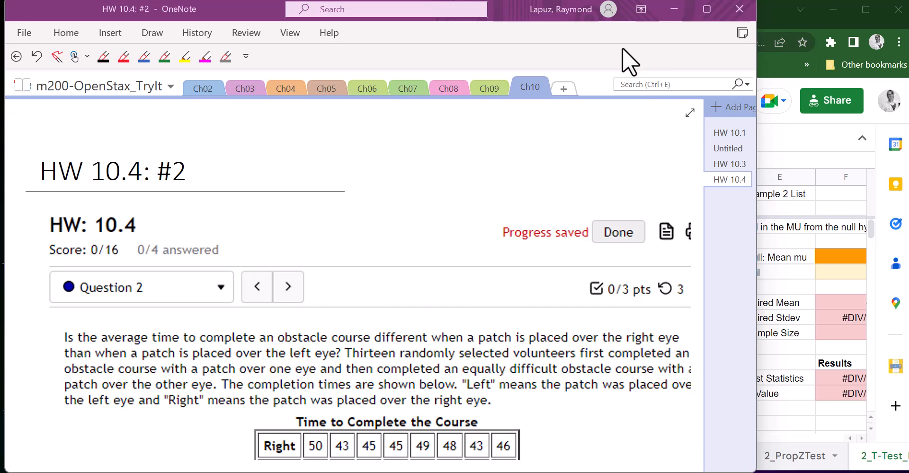
# Step: Highlight the opening question sentence about average obstacle course time with the yellow highlighter
pyautogui.moveTo(699, 155); pyautogui.dragTo(695, 198)
pyautogui.click(185, 55)
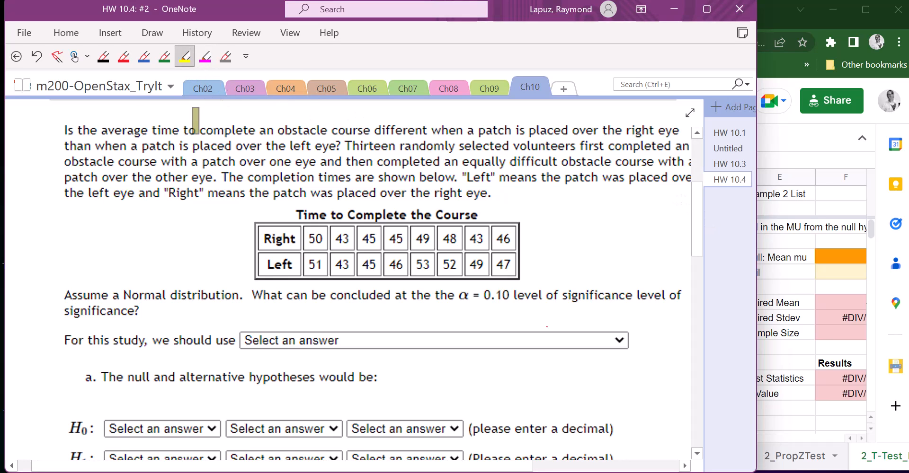
pyautogui.moveTo(61, 130)
pyautogui.mouseDown()
pyautogui.moveTo(670, 130)
pyautogui.moveTo(656, 126)
pyautogui.mouseUp()
pyautogui.moveTo(64, 147); pyautogui.dragTo(335, 147)
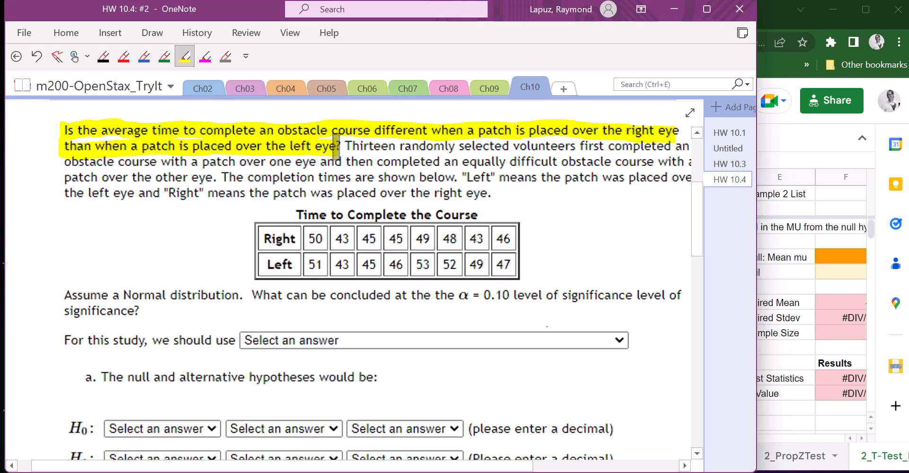
pyautogui.press('Escape')
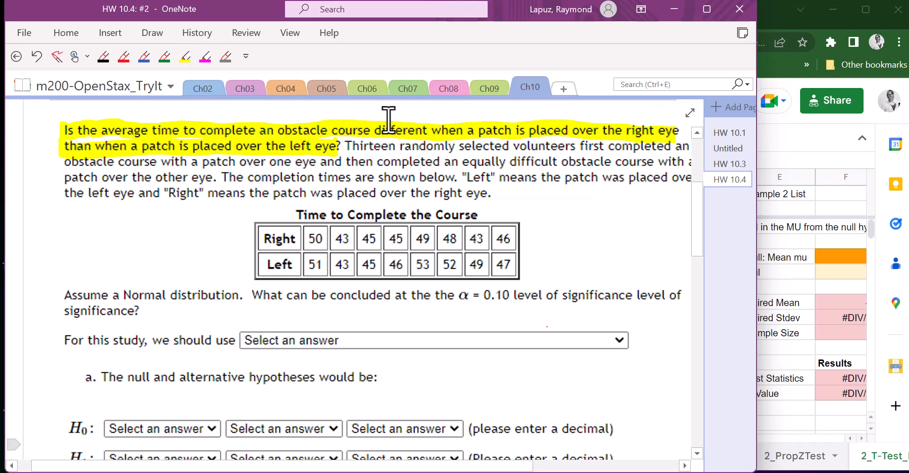
# Step: With the blue pen, mark dots beside several table values and strike through the word "Thirteen"
pyautogui.click(144, 57)
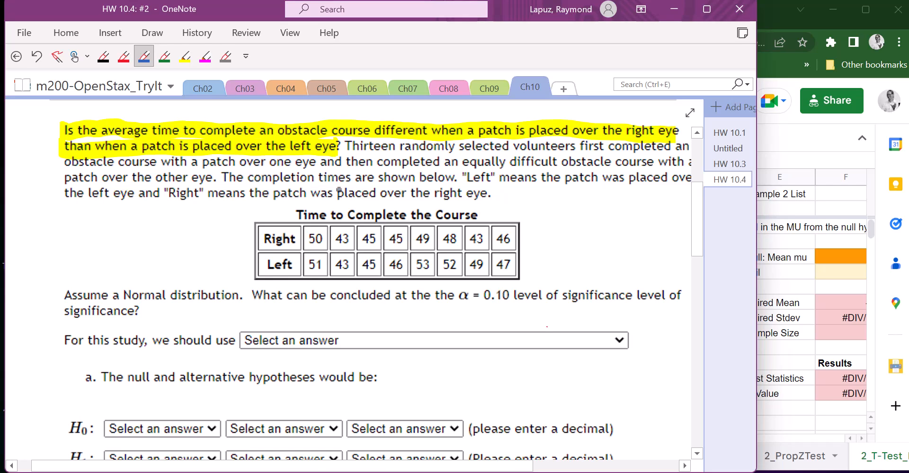
pyautogui.click(323, 247)
pyautogui.click(345, 248)
pyautogui.click(378, 248)
pyautogui.click(480, 247)
pyautogui.click(505, 250)
pyautogui.moveTo(351, 147); pyautogui.dragTo(393, 146)
pyautogui.press('Escape')
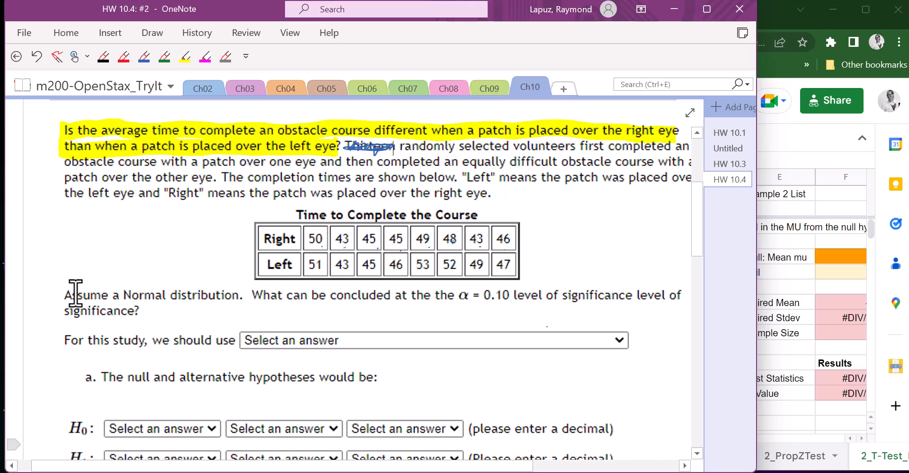
# Step: In blue, add a slash before "What", underline α = 0.10, and strike out the repeated "level of significance"
pyautogui.moveTo(243, 303); pyautogui.dragTo(253, 291)
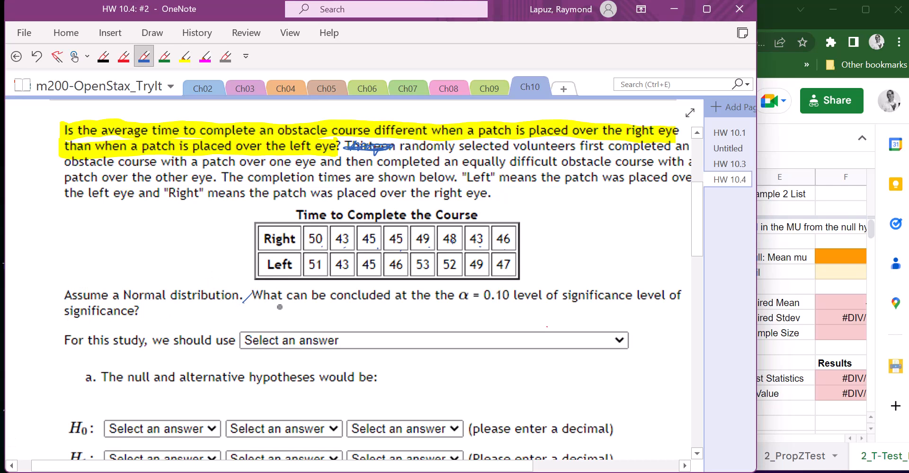
pyautogui.moveTo(464, 304); pyautogui.dragTo(504, 306)
pyautogui.moveTo(640, 298); pyautogui.dragTo(689, 299)
pyautogui.moveTo(132, 312); pyautogui.dragTo(54, 310)
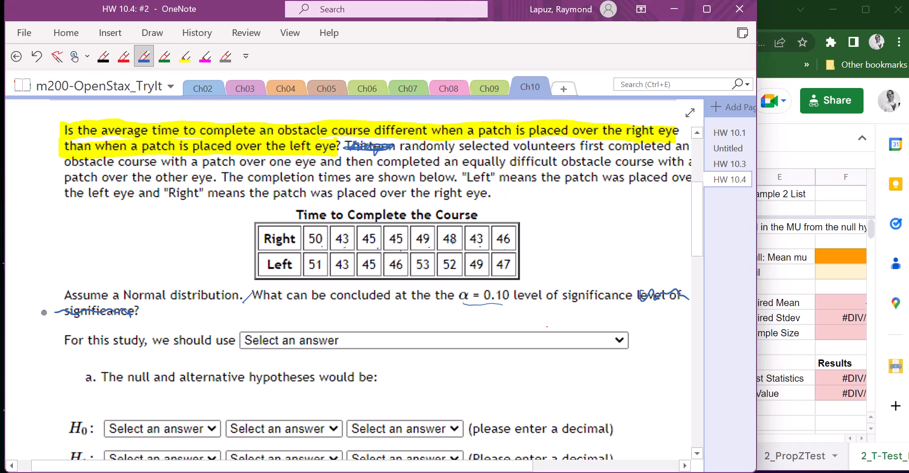
pyautogui.press('Escape')
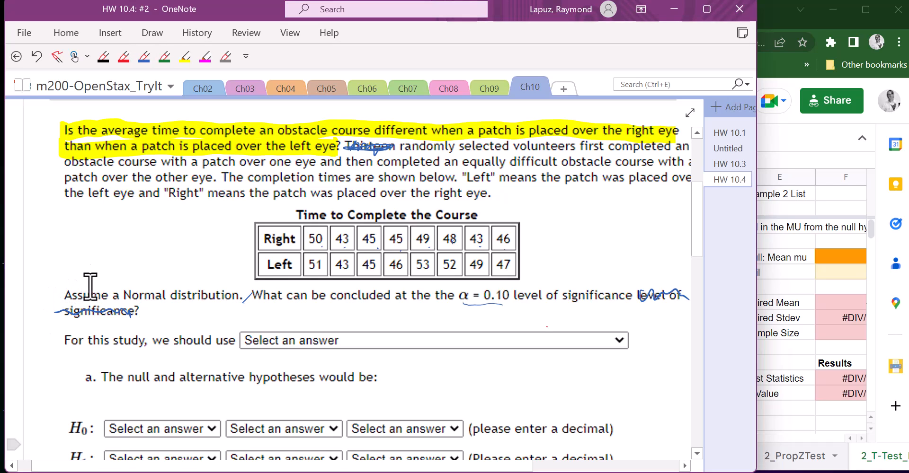
# Step: With the red pen, handwrite "2 Paired T-Test" below the question
pyautogui.click(125, 60)
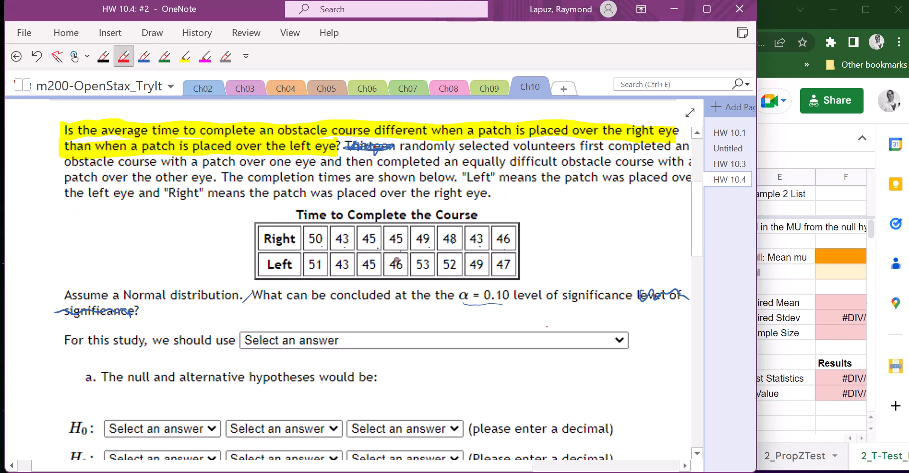
pyautogui.moveTo(262, 314)
pyautogui.mouseDown()
pyautogui.moveTo(264, 328)
pyautogui.moveTo(289, 310)
pyautogui.moveTo(290, 323)
pyautogui.moveTo(366, 331)
pyautogui.mouseUp()
pyautogui.moveTo(355, 314)
pyautogui.mouseDown()
pyautogui.moveTo(379, 313)
pyautogui.moveTo(398, 333)
pyautogui.mouseUp()
pyautogui.moveTo(384, 313)
pyautogui.mouseDown()
pyautogui.moveTo(407, 312)
pyautogui.moveTo(416, 332)
pyautogui.mouseUp()
pyautogui.moveTo(421, 309)
pyautogui.mouseDown()
pyautogui.moveTo(421, 335)
pyautogui.moveTo(432, 312)
pyautogui.mouseUp()
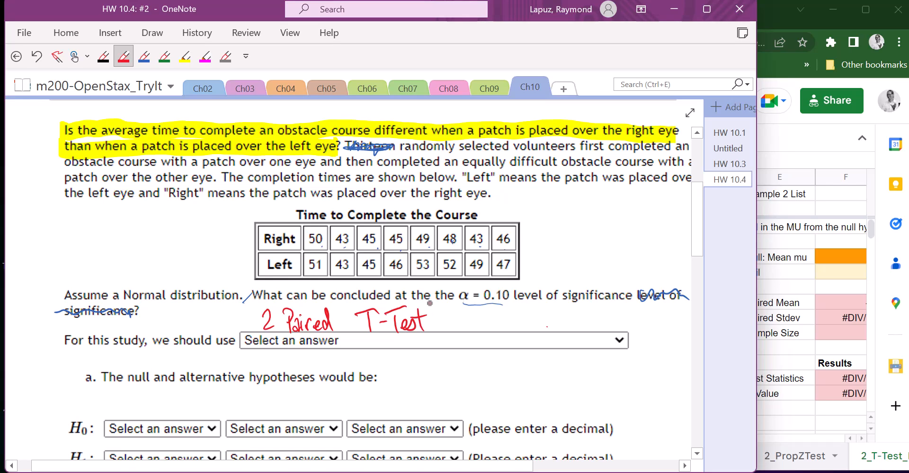
pyautogui.press('Escape')
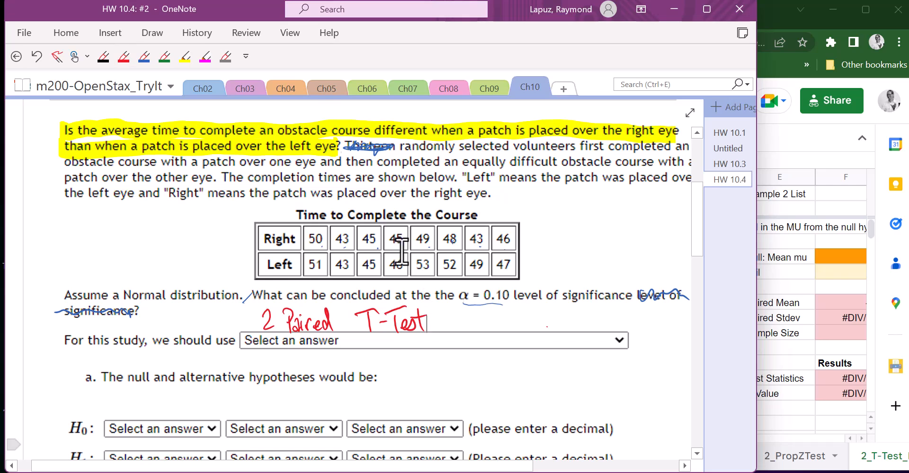
# Step: With the green pen, star the question and write μR ≠ μL beside the data table
pyautogui.click(169, 55)
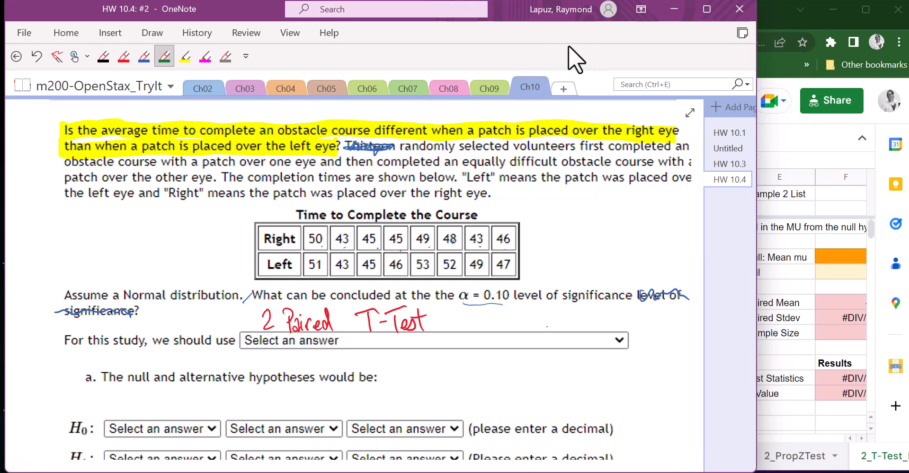
pyautogui.moveTo(55, 131)
pyautogui.mouseDown()
pyautogui.moveTo(51, 141)
pyautogui.moveTo(62, 136)
pyautogui.mouseUp()
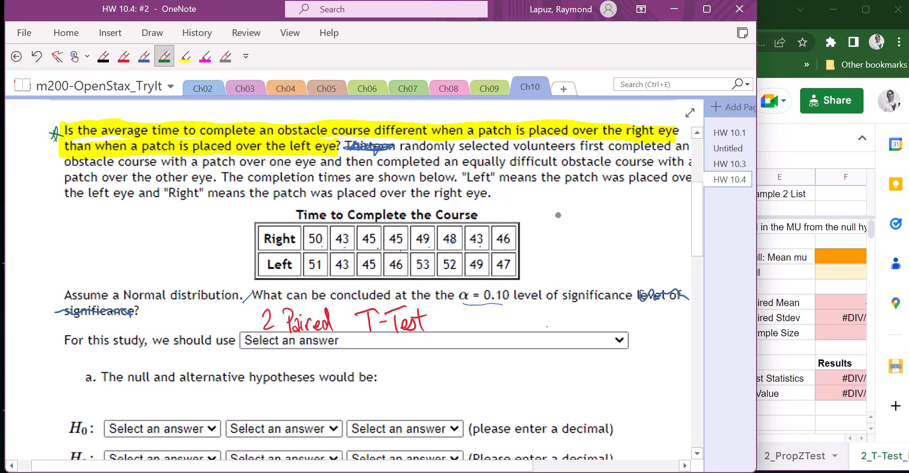
pyautogui.moveTo(557, 216)
pyautogui.mouseDown()
pyautogui.moveTo(568, 208)
pyautogui.moveTo(589, 224)
pyautogui.moveTo(638, 208)
pyautogui.moveTo(659, 223)
pyautogui.mouseUp()
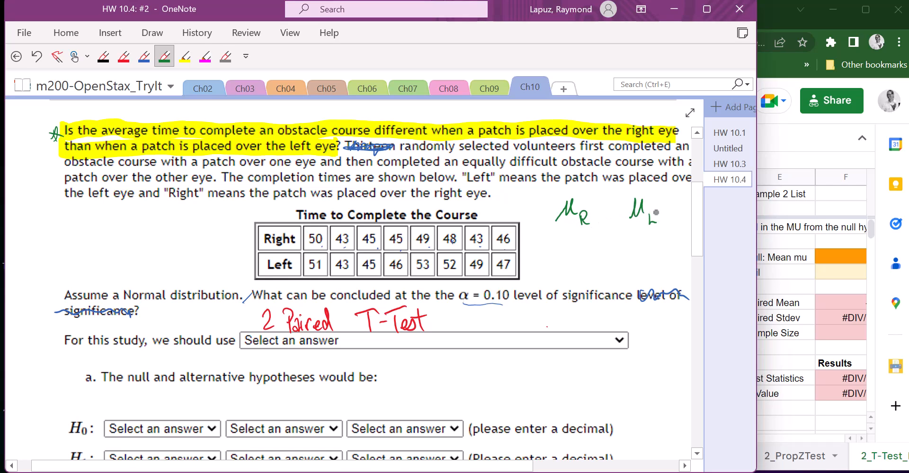
pyautogui.moveTo(599, 207)
pyautogui.mouseDown()
pyautogui.moveTo(614, 206)
pyautogui.moveTo(604, 222)
pyautogui.mouseUp()
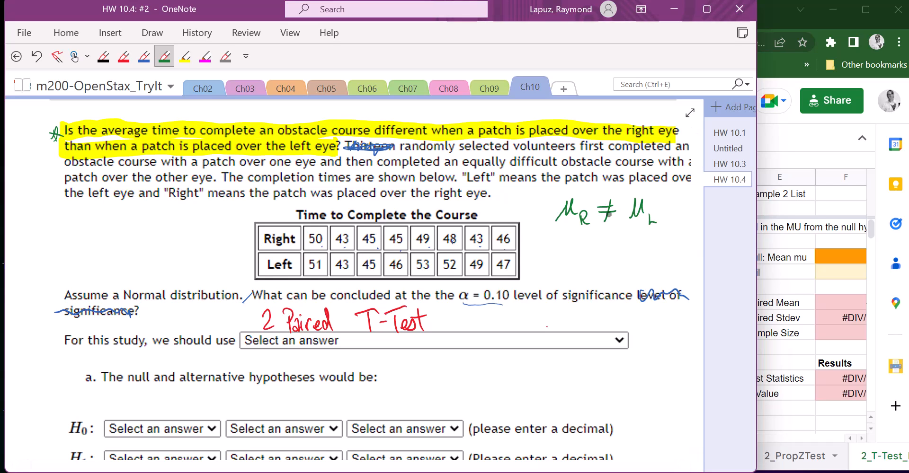
# Step: Beneath it in green, write μR − μL ≠ 0 and then μd ≠ 0
pyautogui.moveTo(566, 243)
pyautogui.mouseDown()
pyautogui.moveTo(579, 232)
pyautogui.moveTo(587, 249)
pyautogui.moveTo(602, 239)
pyautogui.moveTo(619, 243)
pyautogui.mouseUp()
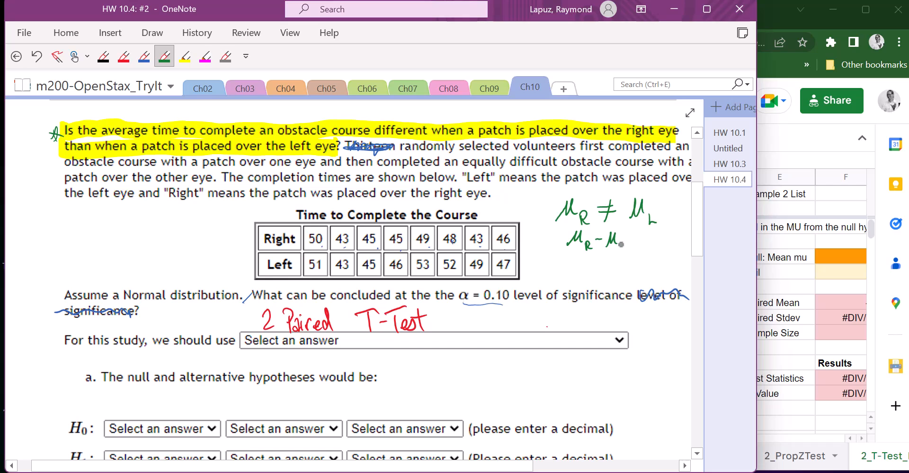
pyautogui.moveTo(636, 240)
pyautogui.mouseDown()
pyautogui.moveTo(647, 240)
pyautogui.moveTo(640, 248)
pyautogui.moveTo(661, 240)
pyautogui.mouseUp()
pyautogui.moveTo(563, 246)
pyautogui.mouseDown()
pyautogui.moveTo(565, 256)
pyautogui.moveTo(628, 252)
pyautogui.mouseUp()
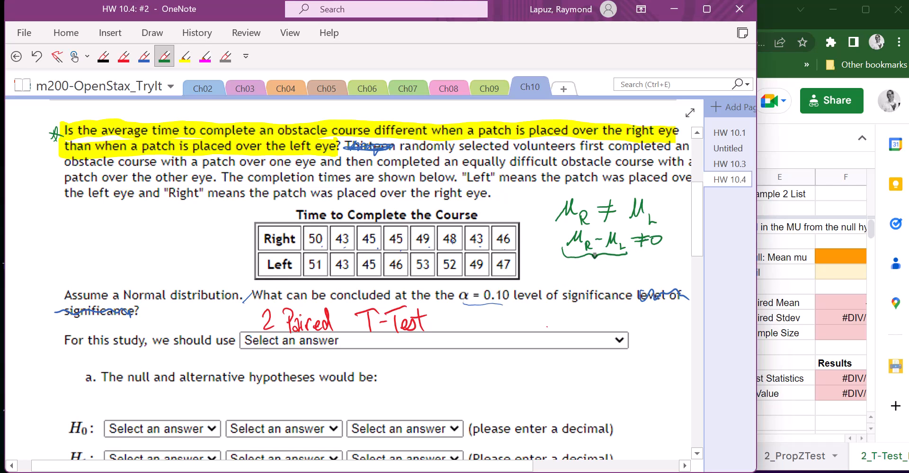
pyautogui.moveTo(587, 280)
pyautogui.mouseDown()
pyautogui.moveTo(609, 273)
pyautogui.moveTo(613, 283)
pyautogui.mouseUp()
pyautogui.moveTo(626, 268)
pyautogui.mouseDown()
pyautogui.moveTo(638, 268)
pyautogui.moveTo(630, 281)
pyautogui.mouseUp()
pyautogui.moveTo(650, 266)
pyautogui.mouseDown()
pyautogui.moveTo(643, 274)
pyautogui.moveTo(650, 266)
pyautogui.mouseUp()
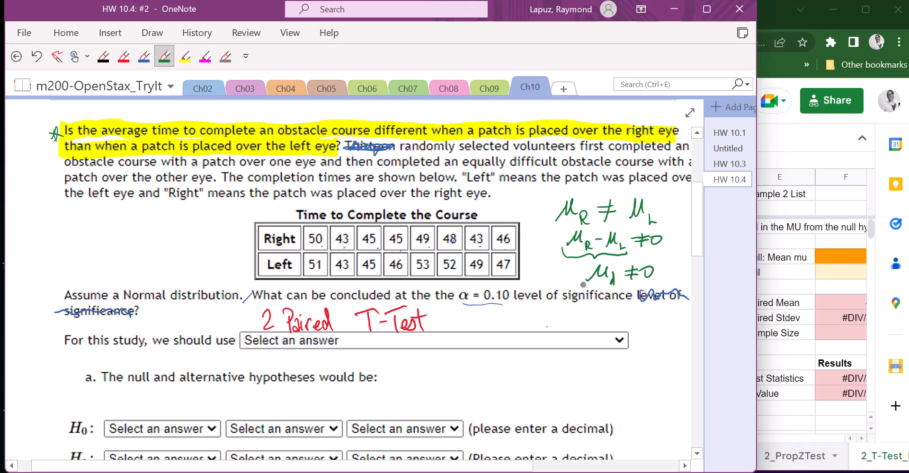
pyautogui.press('Escape')
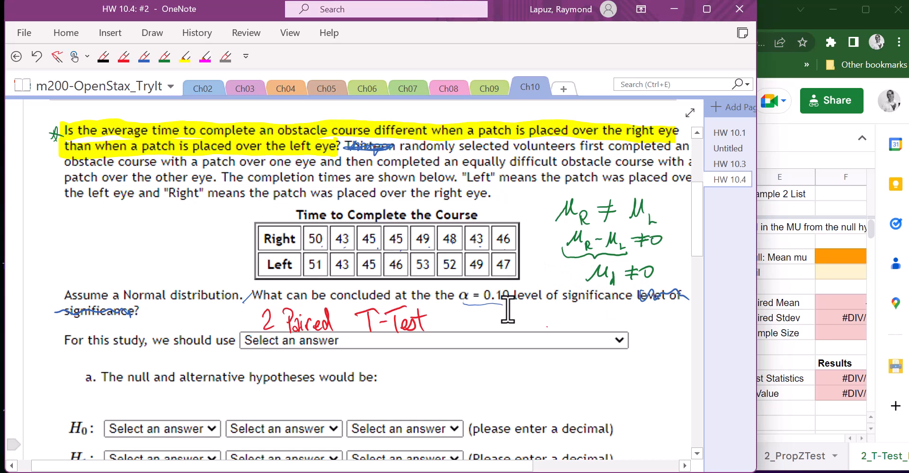
# Step: Label the green μd ≠ 0 line as the alternative hypothesis Ha
pyautogui.scroll(-3, 492, 306)
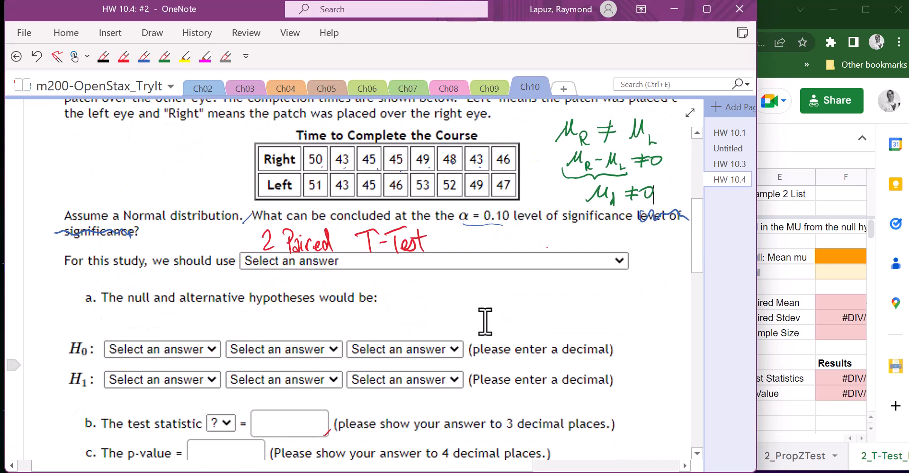
pyautogui.click(164, 57)
pyautogui.moveTo(550, 188); pyautogui.dragTo(556, 202)
pyautogui.moveTo(548, 194); pyautogui.dragTo(564, 204)
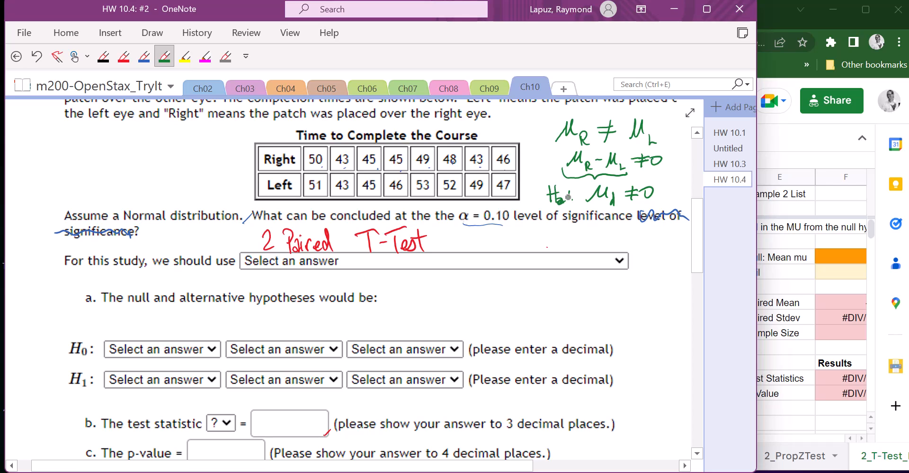
# Step: In red, write μd ≠ 0 under the H1 selectors and μd = 0 with an arrow above the H0 selectors
pyautogui.click(124, 58)
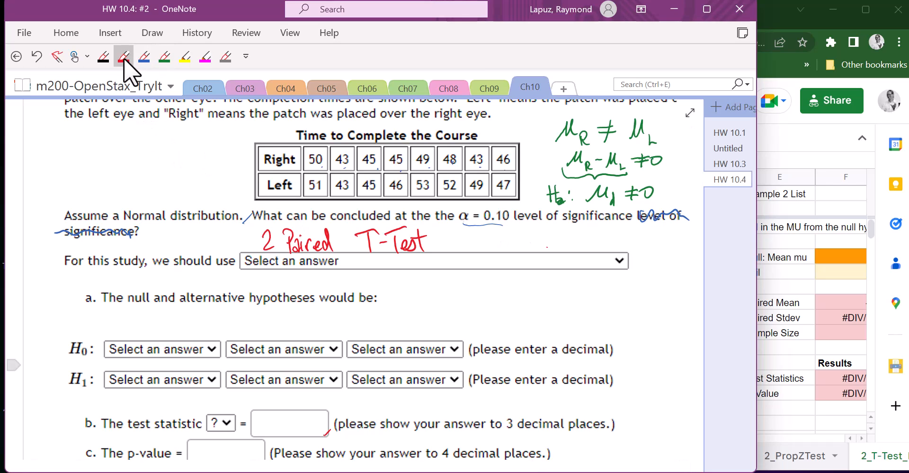
pyautogui.scroll(-3, 241, 161)
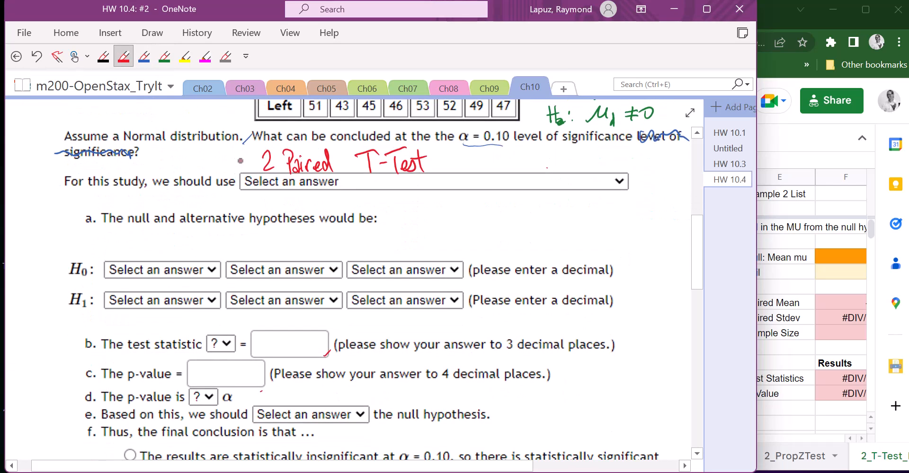
pyautogui.moveTo(70, 311)
pyautogui.mouseDown()
pyautogui.moveTo(132, 317)
pyautogui.moveTo(134, 327)
pyautogui.moveTo(156, 319)
pyautogui.moveTo(149, 328)
pyautogui.moveTo(165, 312)
pyautogui.mouseUp()
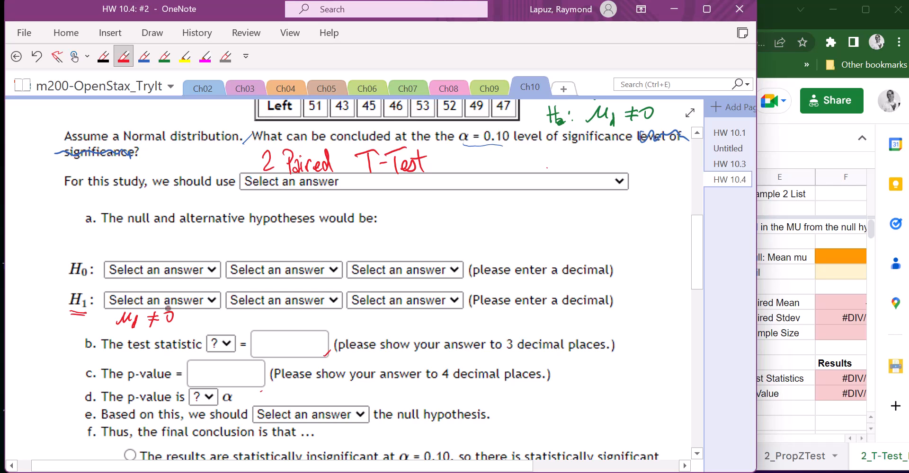
pyautogui.moveTo(93, 269)
pyautogui.mouseDown()
pyautogui.moveTo(101, 254)
pyautogui.moveTo(142, 244)
pyautogui.moveTo(154, 256)
pyautogui.moveTo(198, 245)
pyautogui.mouseUp()
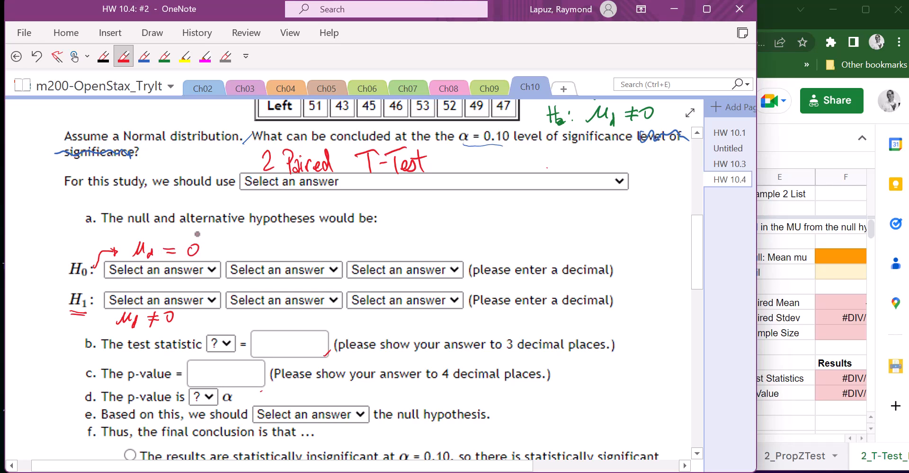
pyautogui.press('Escape')
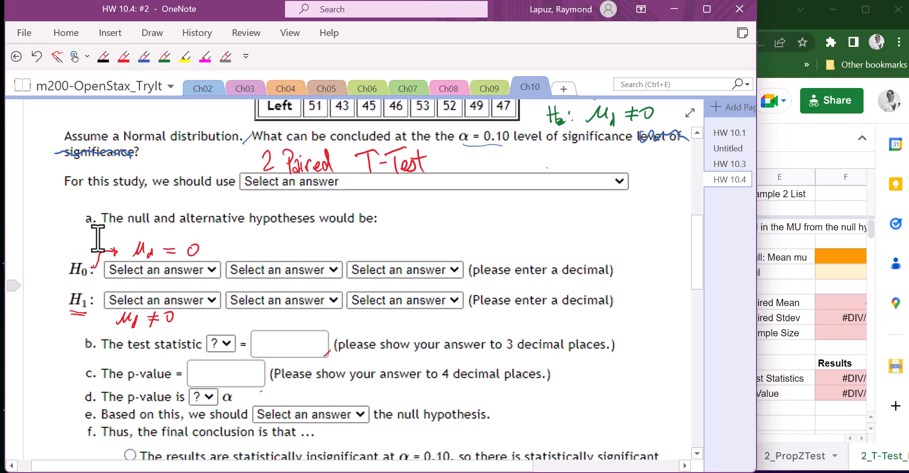
# Step: Write "t" in red over the test statistic dropdown
pyautogui.moveTo(213, 327); pyautogui.dragTo(219, 349)
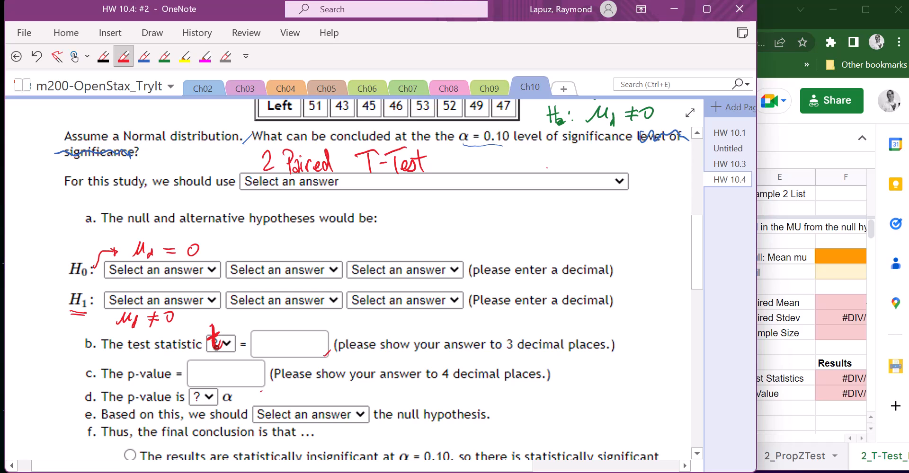
pyautogui.press('Escape')
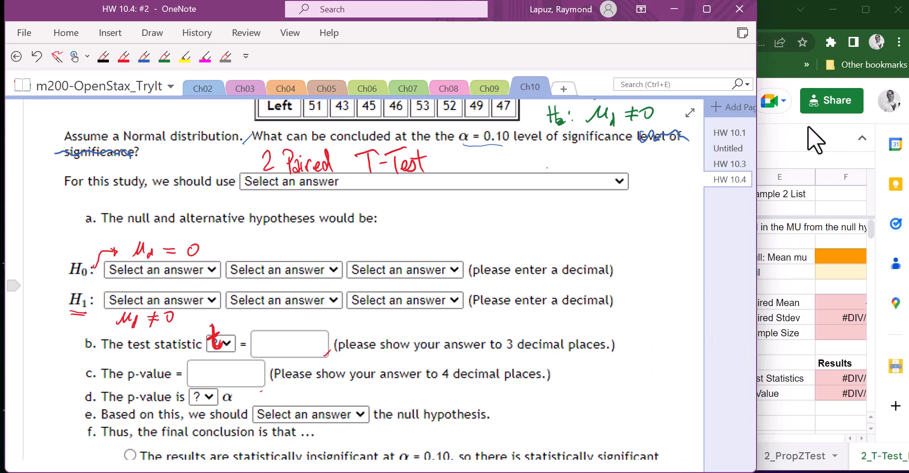
# Step: Switch to the m200-Ch10Templates spreadsheet in the browser and maximize its window
pyautogui.click(808, 141)
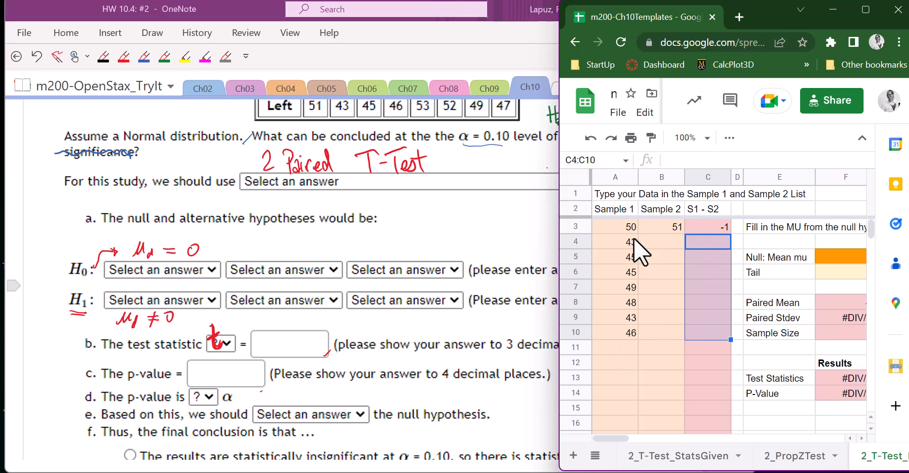
pyautogui.click(870, 10)
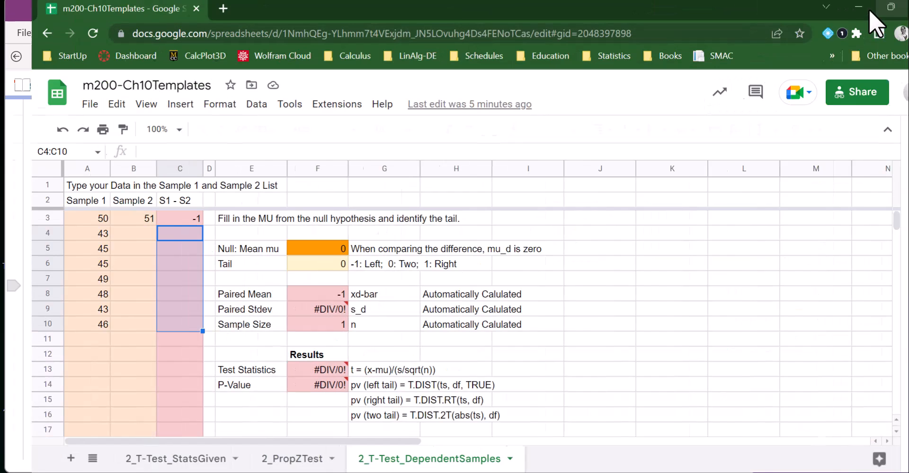
# Step: Examine the Sample 1 and Sample 2 data columns and the S1 - S2 difference formula in C3
pyautogui.moveTo(63, 217); pyautogui.dragTo(58, 322)
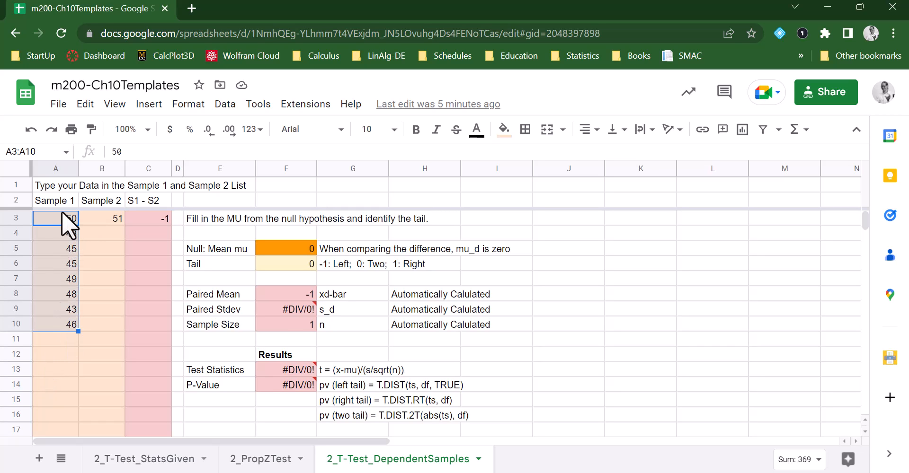
pyautogui.moveTo(58, 217); pyautogui.dragTo(49, 328)
pyautogui.click(61, 218)
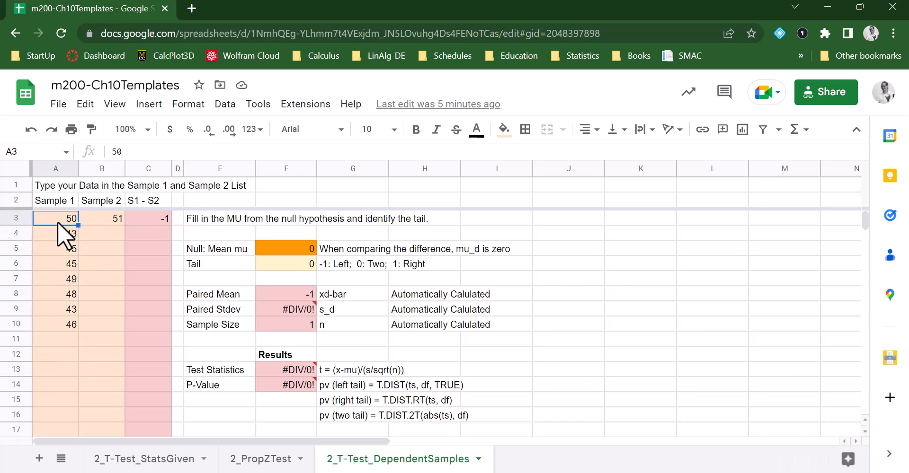
pyautogui.moveTo(58, 218); pyautogui.dragTo(49, 322)
pyautogui.moveTo(89, 223); pyautogui.dragTo(67, 321)
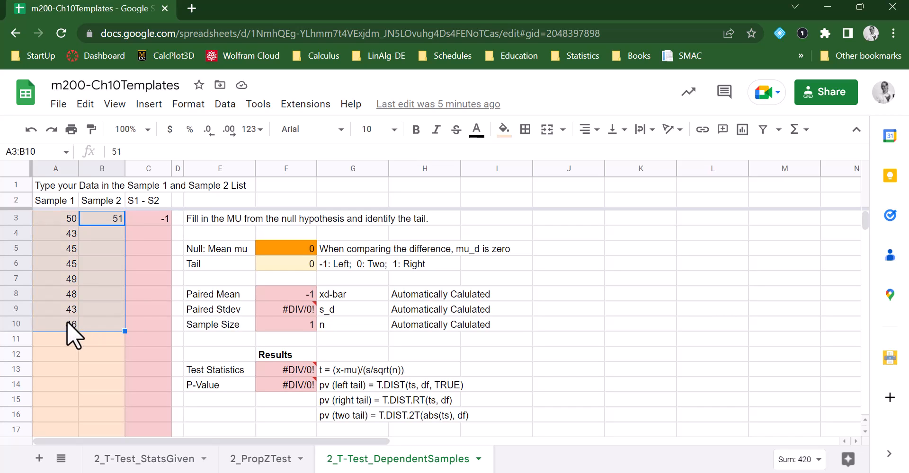
pyautogui.click(140, 221)
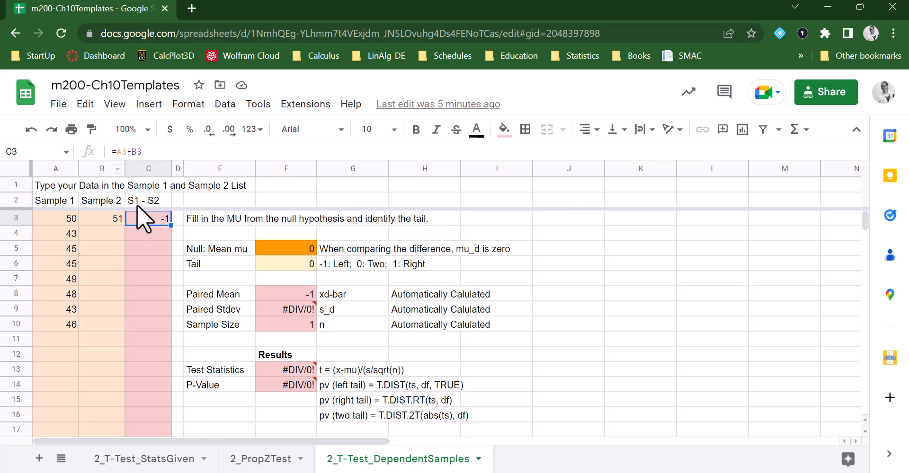
pyautogui.press('F2')
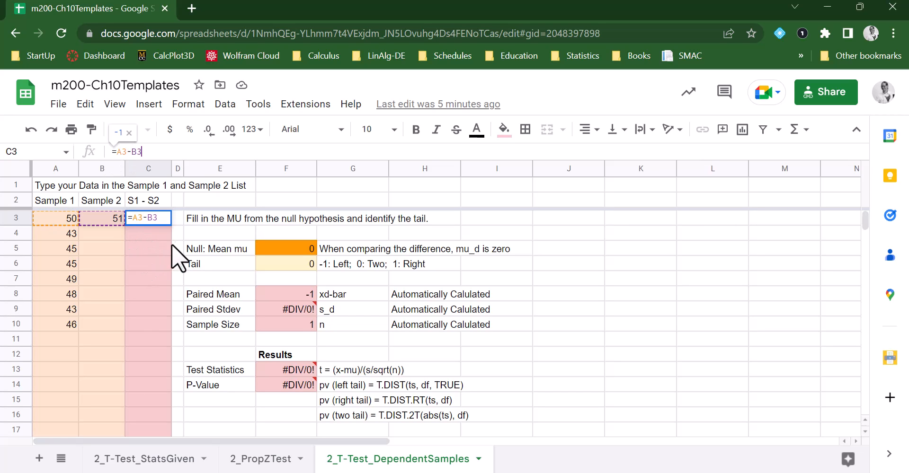
pyautogui.press('Return')
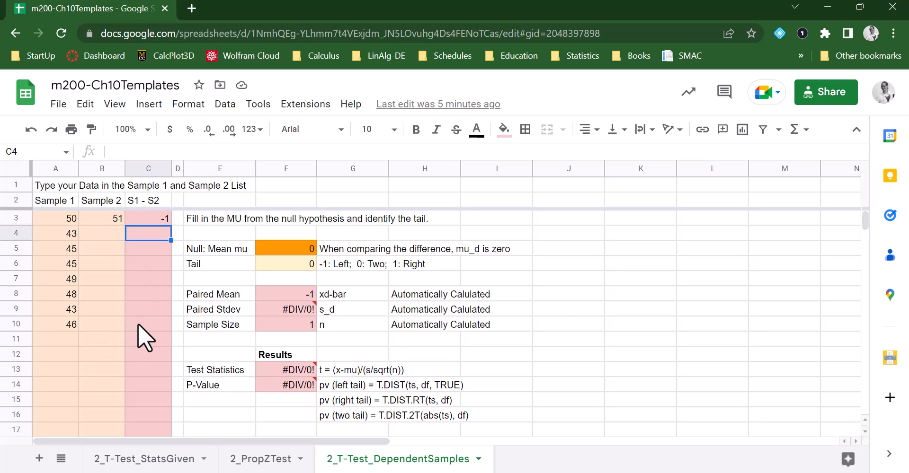
pyautogui.moveTo(147, 221); pyautogui.dragTo(134, 325)
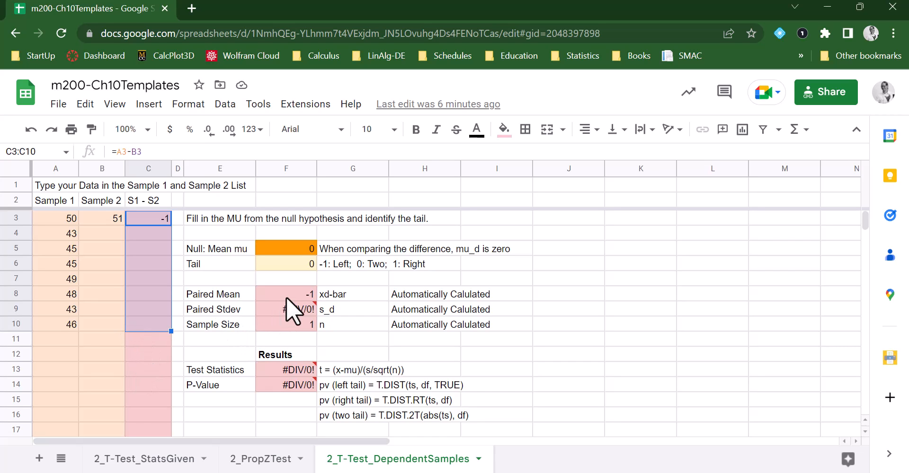
# Step: Inspect the template's paired statistics, null mean and tail inputs, and the Test Statistics and P-Value formulas
pyautogui.moveTo(286, 296); pyautogui.dragTo(277, 326)
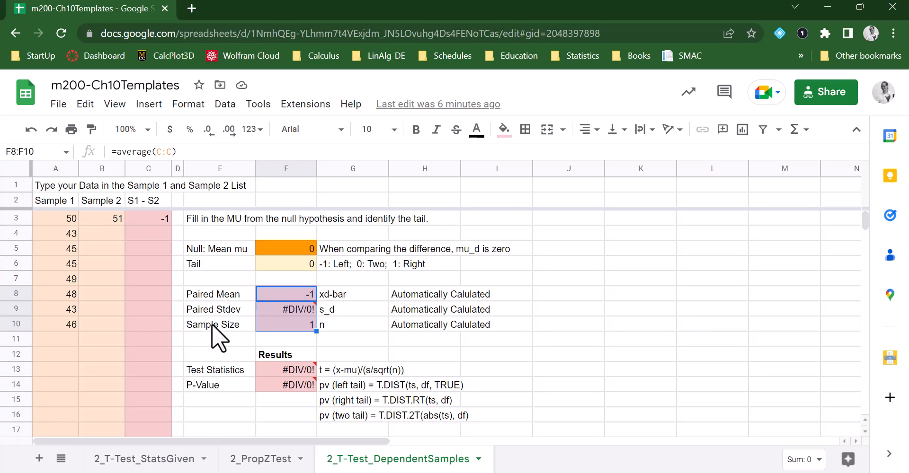
pyautogui.click(294, 251)
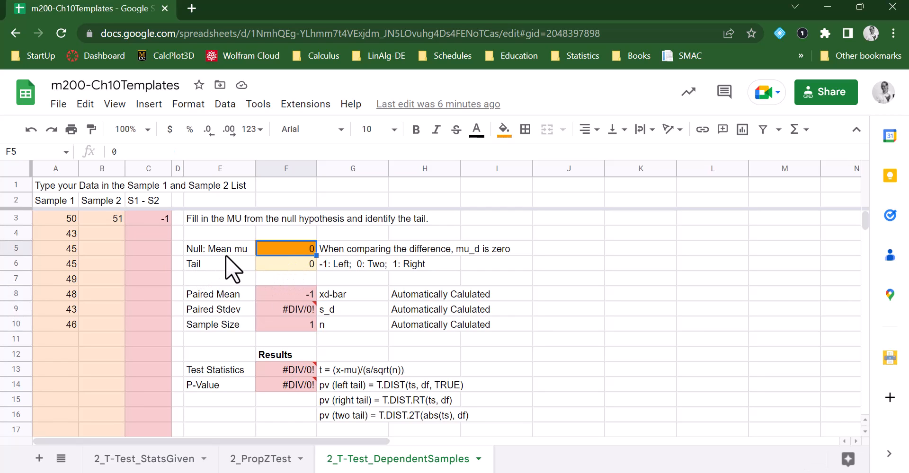
pyautogui.click(288, 264)
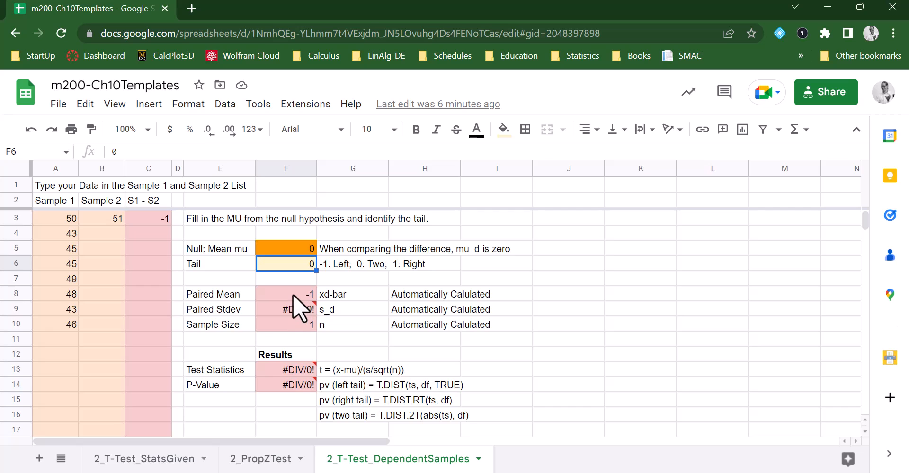
pyautogui.moveTo(280, 367); pyautogui.dragTo(279, 383)
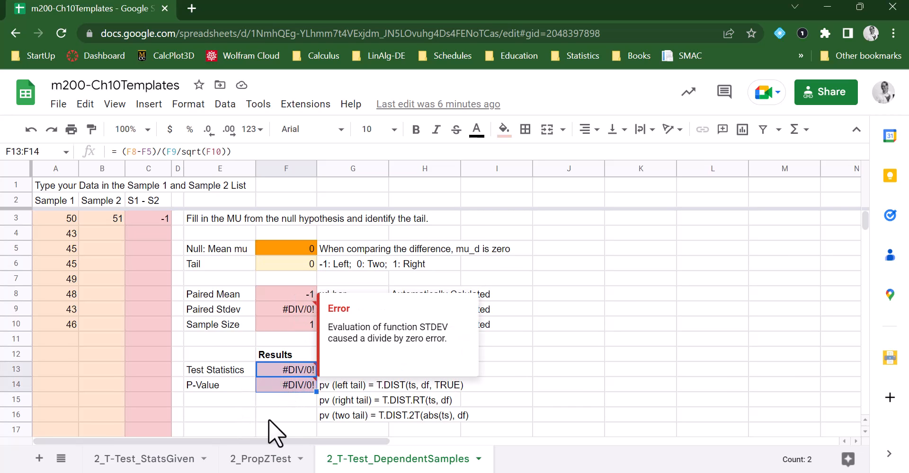
pyautogui.click(274, 413)
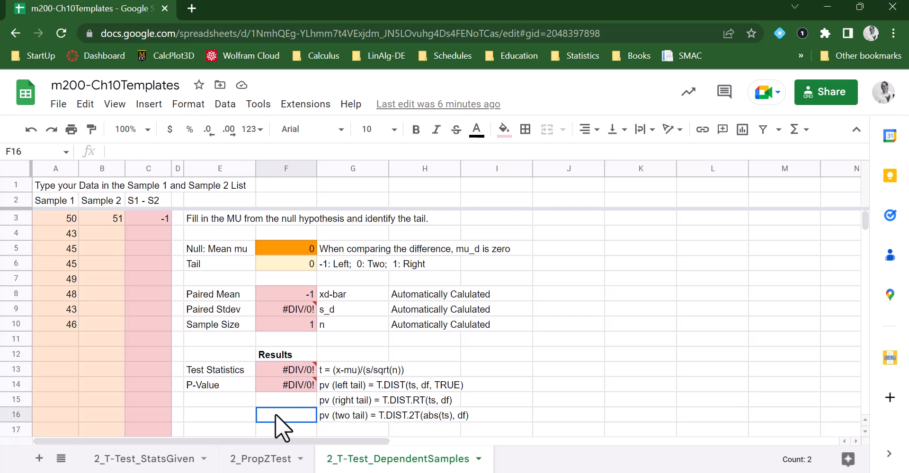
pyautogui.click(277, 371)
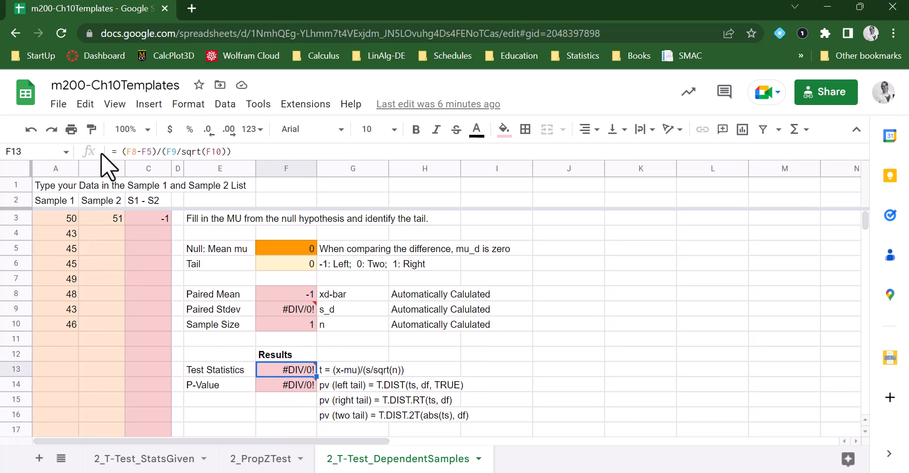
pyautogui.moveTo(121, 152); pyautogui.dragTo(158, 152)
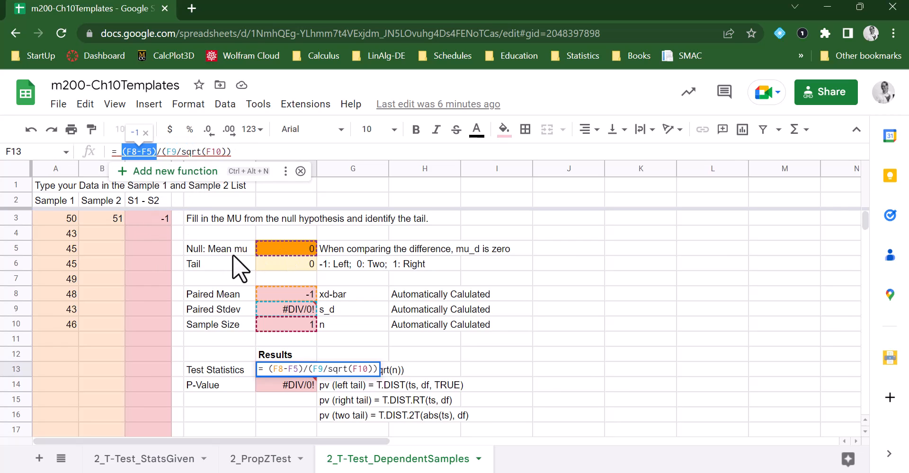
pyautogui.moveTo(168, 152); pyautogui.dragTo(226, 152)
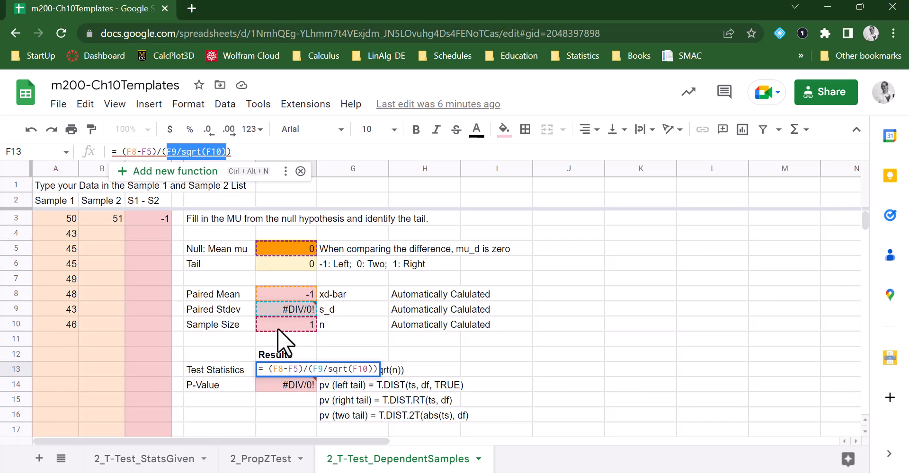
pyautogui.moveTo(286, 311)
pyautogui.moveTo(310, 390)
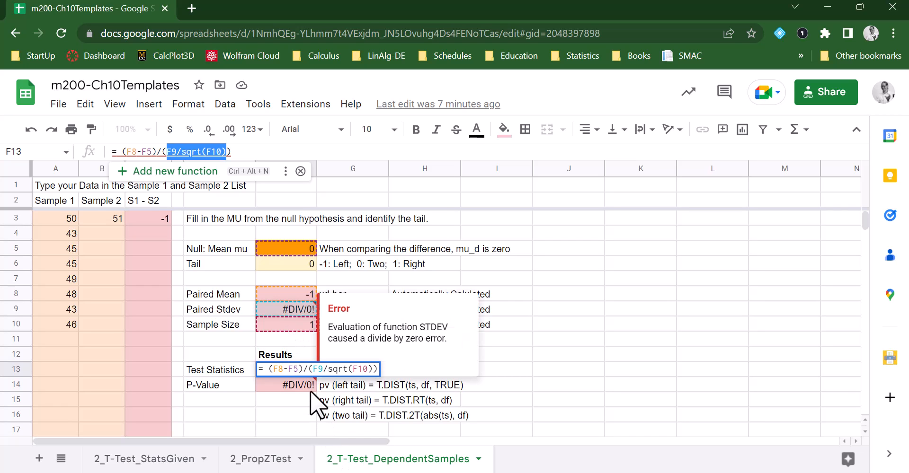
pyautogui.press('Return')
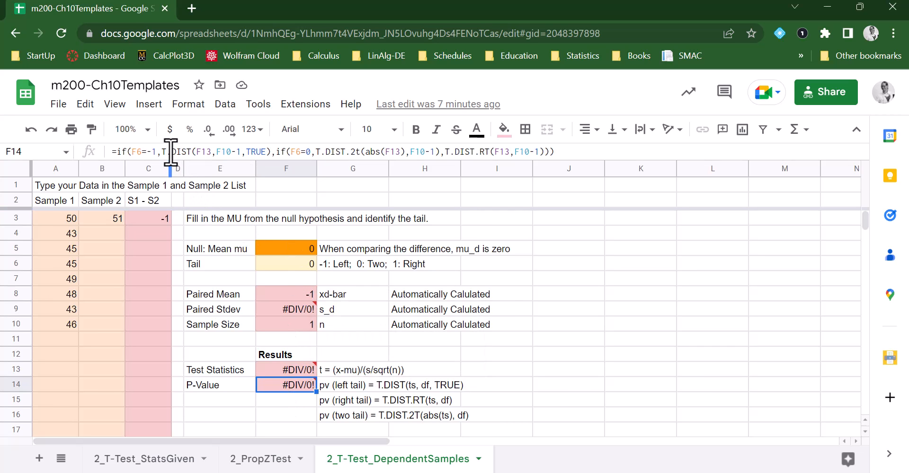
pyautogui.moveTo(162, 152); pyautogui.dragTo(191, 152)
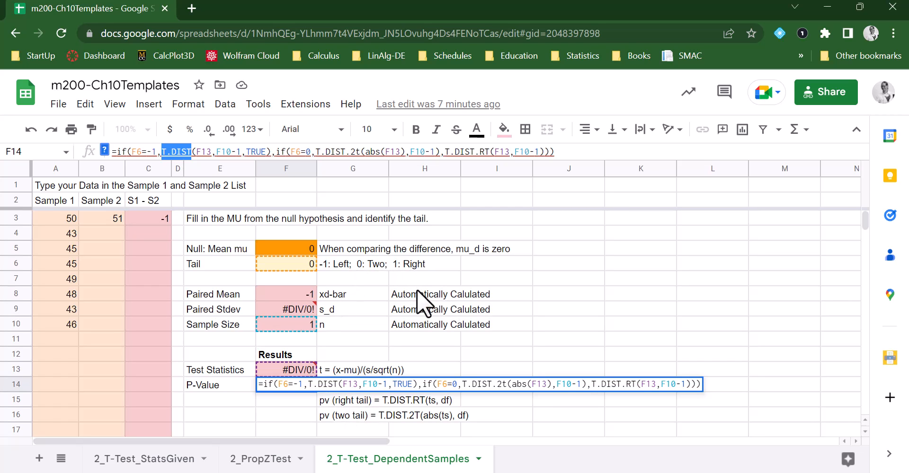
pyautogui.press('Return')
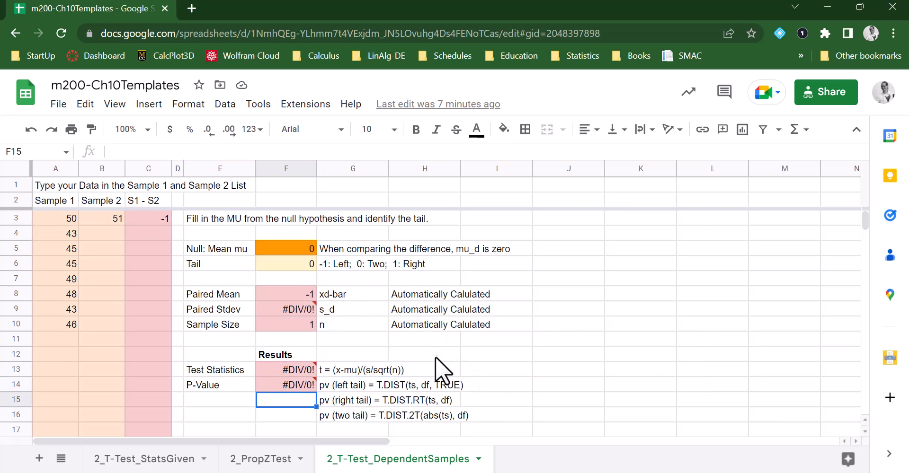
# Step: Place the browser beside OneNote and bring the HW 10.4 page's Time to Complete the Course table into view
pyautogui.click(857, 7)
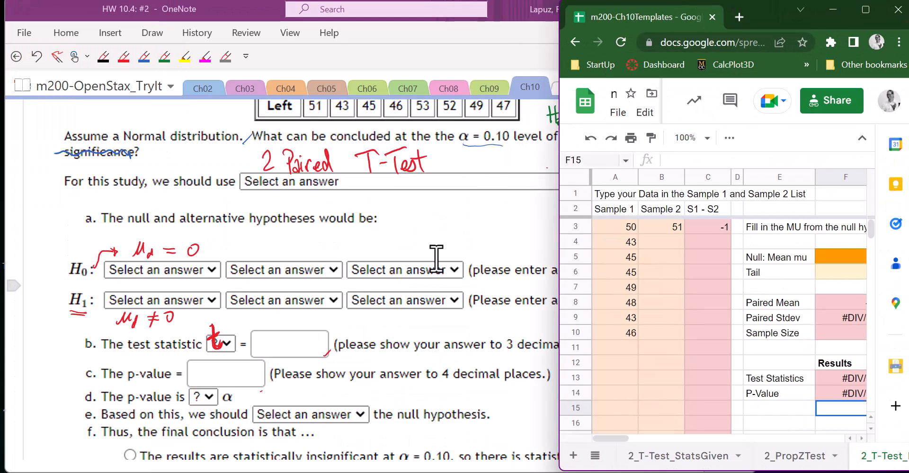
pyautogui.click(447, 223)
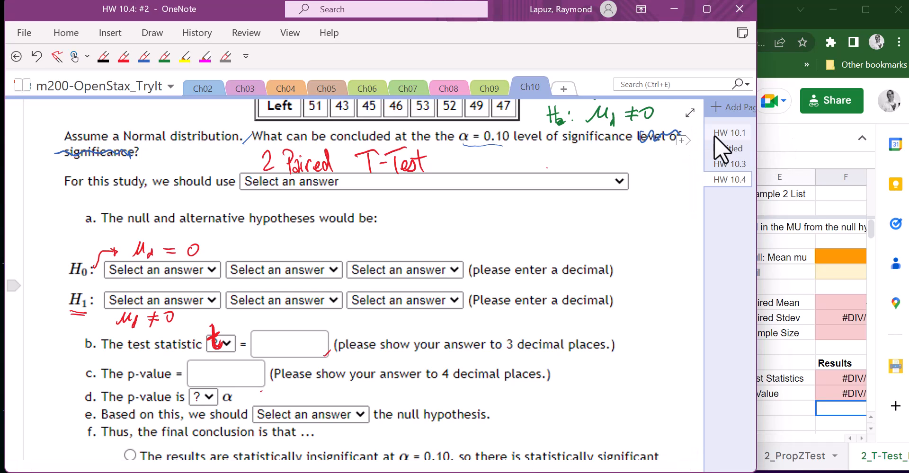
pyautogui.click(732, 166)
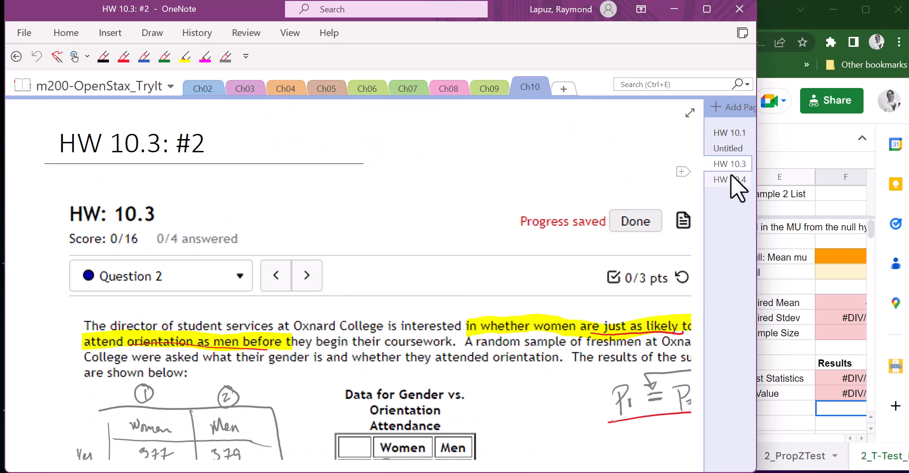
pyautogui.click(731, 179)
pyautogui.scroll(-5, 505, 278)
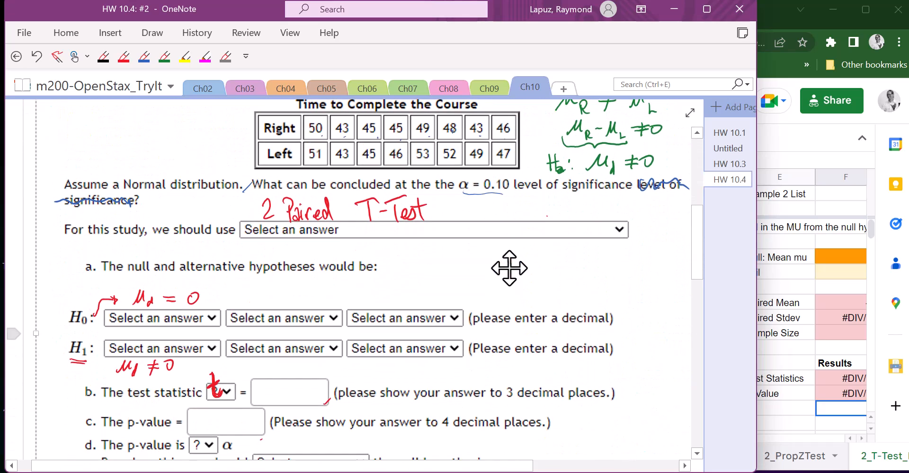
# Step: Enter the Left times 43, 45, 46, 53, 52, 49, 47 into Sample 2 cells B4 through B10
pyautogui.click(780, 145)
pyautogui.click(660, 241)
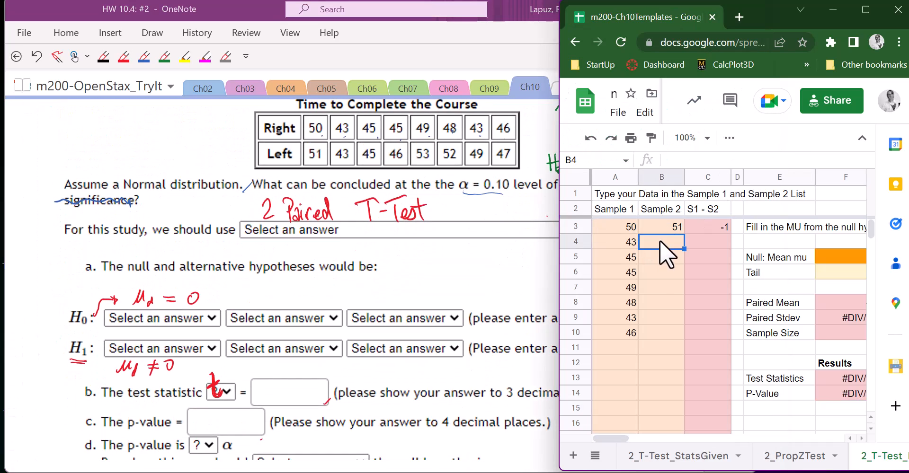
pyautogui.write('43')
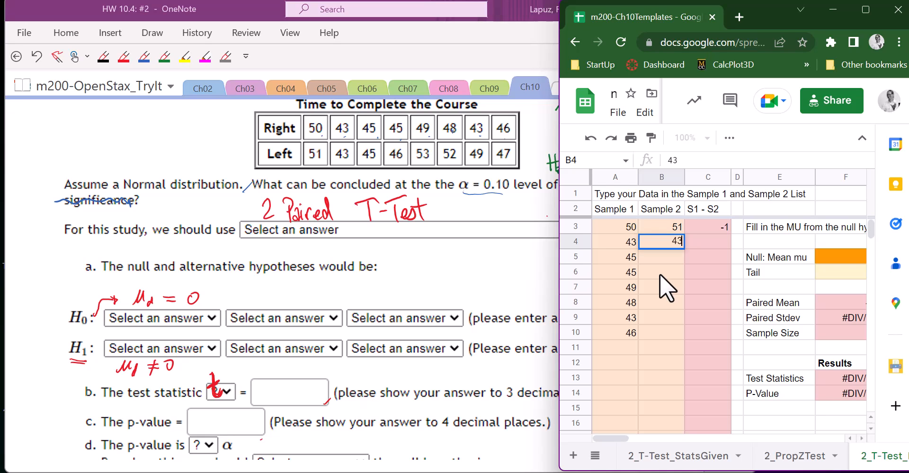
pyautogui.press('Return')
pyautogui.write('45')
pyautogui.press('Return')
pyautogui.write('46')
pyautogui.press('Return')
pyautogui.write('53')
pyautogui.press('Return')
pyautogui.write('52')
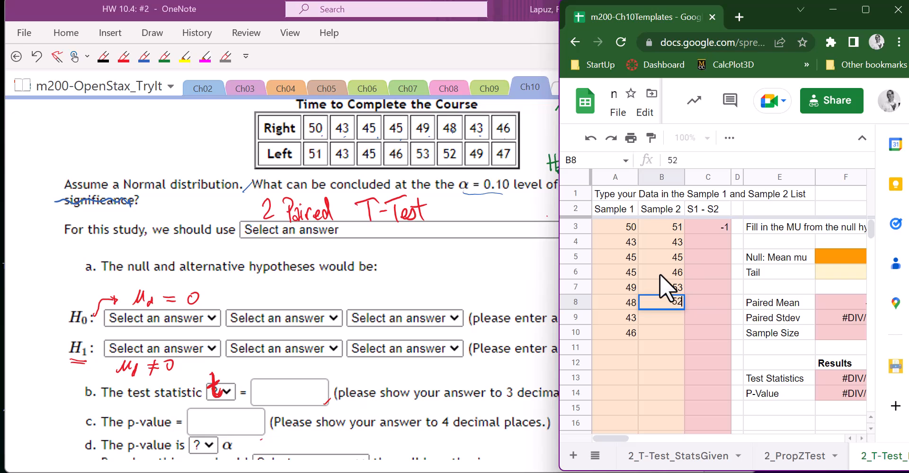
pyautogui.press('Return')
pyautogui.write('49')
pyautogui.press('Return')
pyautogui.write('47')
pyautogui.press('Return')
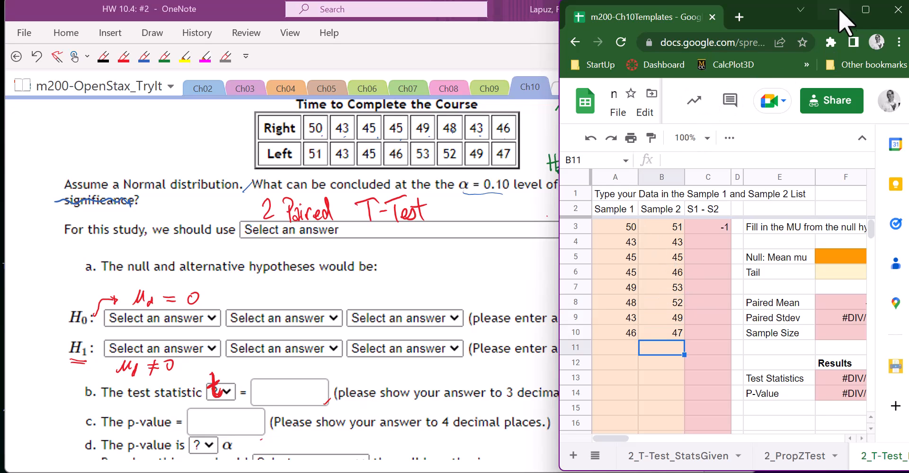
# Step: Maximize the browser and re-enter the difference formula =A3-B3 in cell C3
pyautogui.click(865, 7)
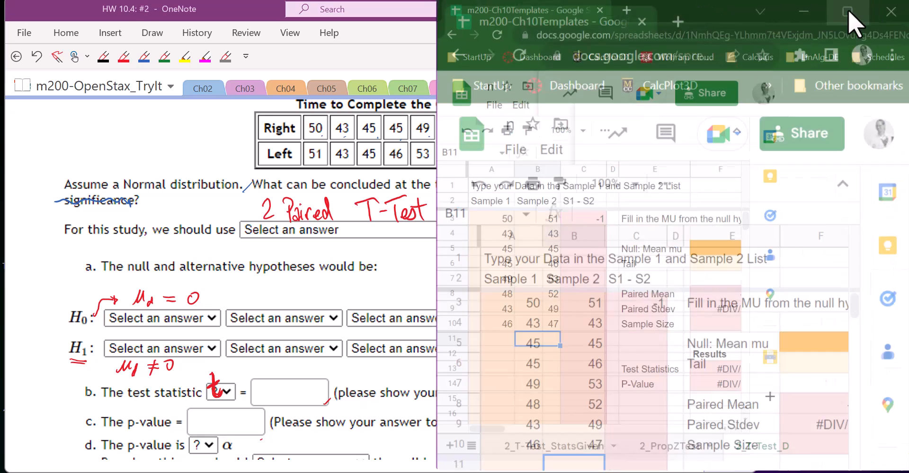
pyautogui.moveTo(56, 219); pyautogui.dragTo(114, 327)
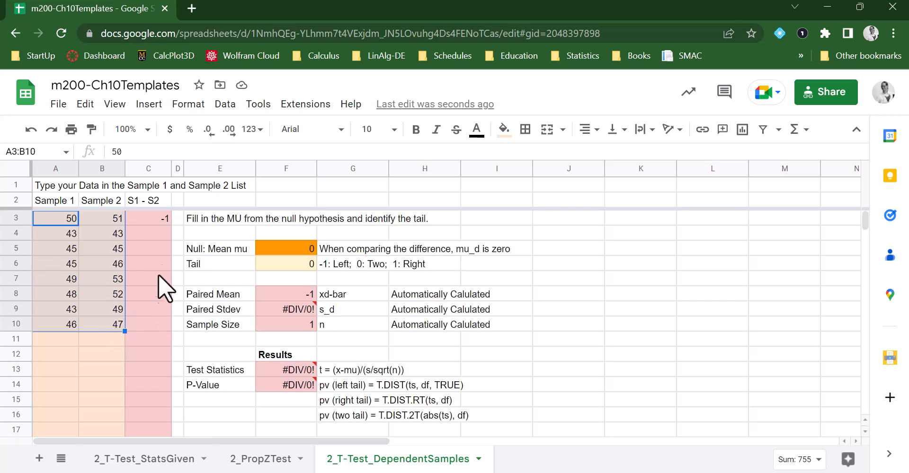
pyautogui.click(158, 218)
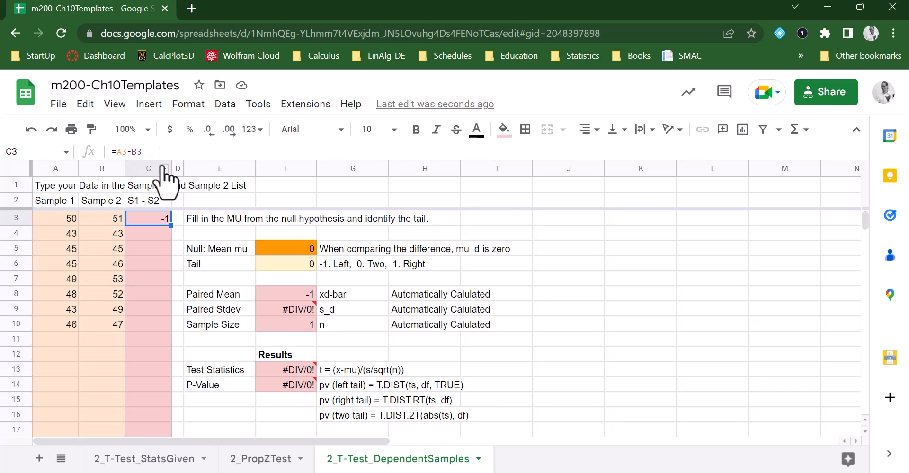
pyautogui.press('Delete')
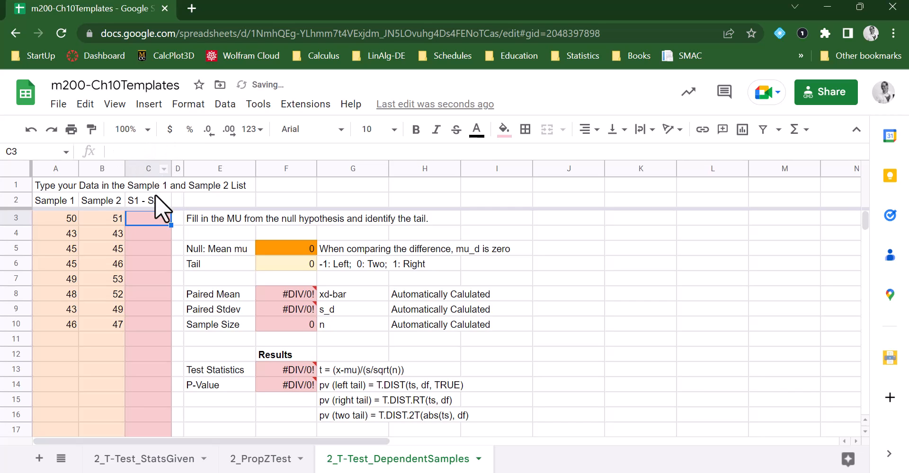
pyautogui.write('=')
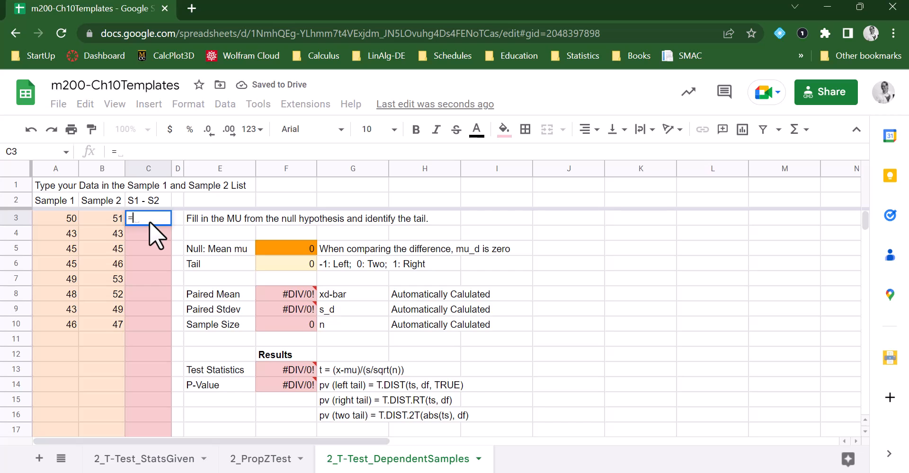
pyautogui.click(52, 215)
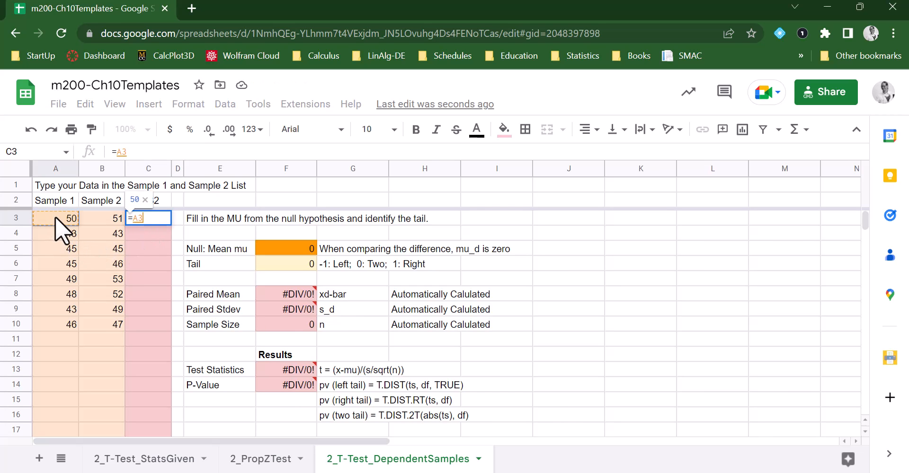
pyautogui.write('-')
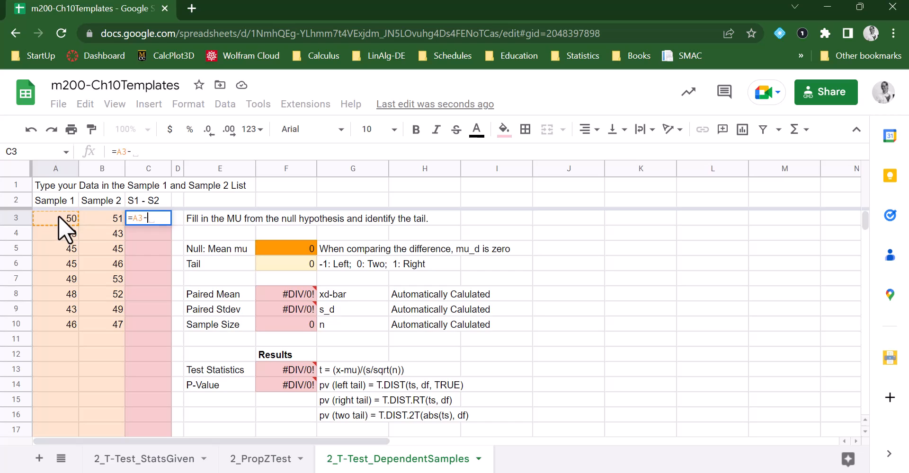
pyautogui.click(103, 217)
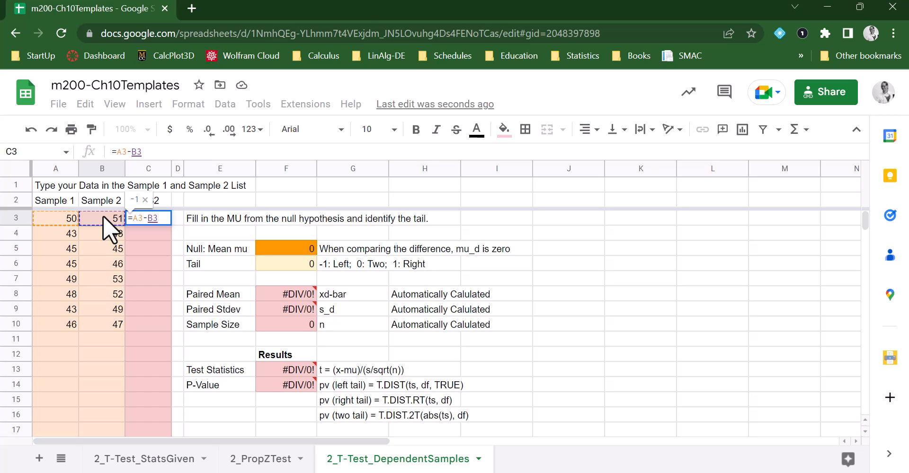
pyautogui.press('Return')
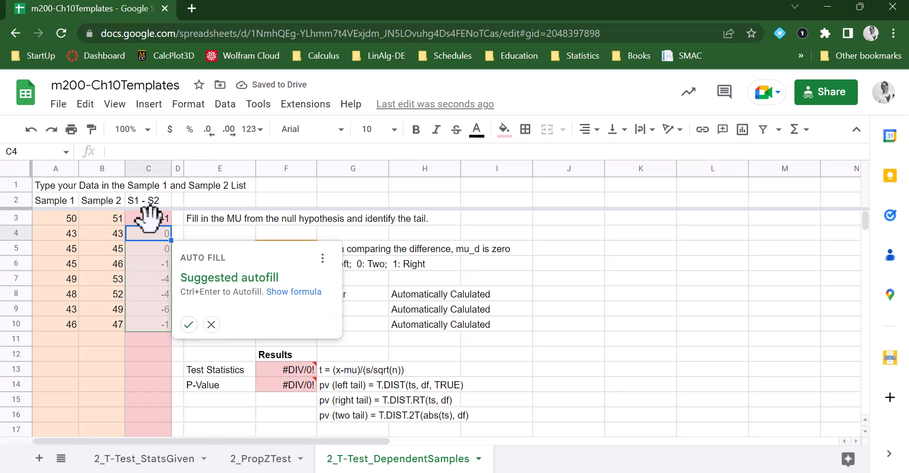
# Step: Fill the C3 difference formula down through C10
pyautogui.click(150, 217)
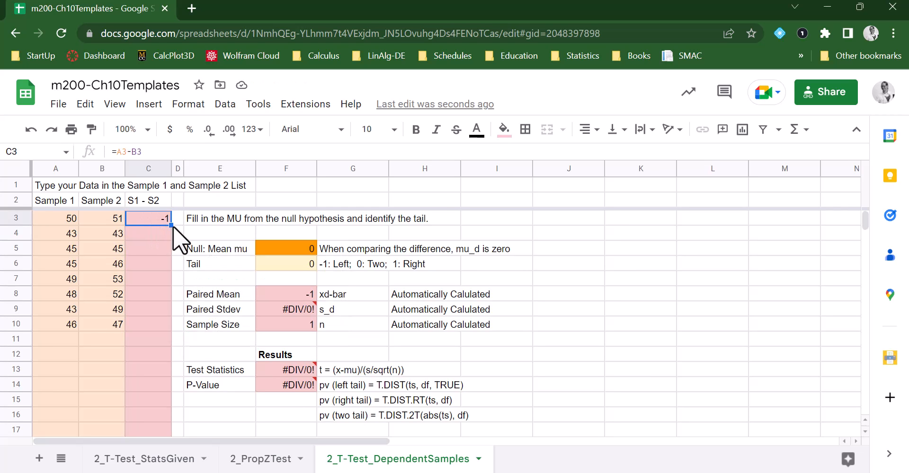
pyautogui.moveTo(171, 226); pyautogui.dragTo(159, 332)
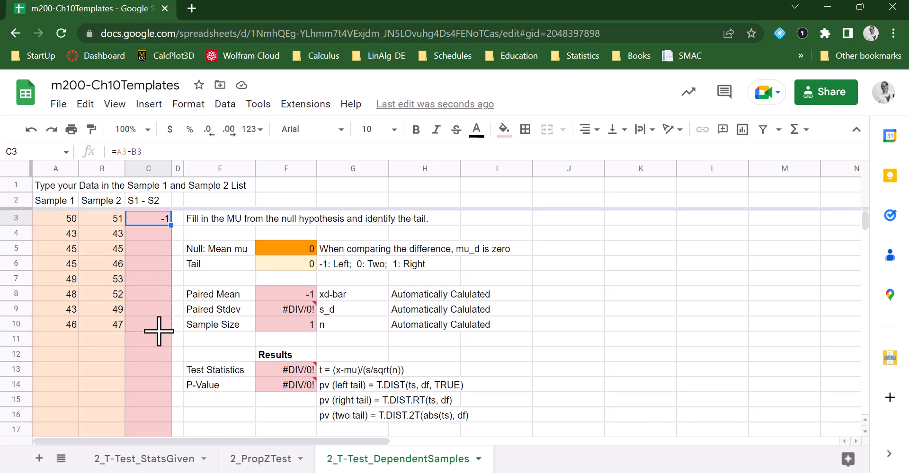
pyautogui.moveTo(159, 331)
pyautogui.mouseDown()
pyautogui.moveTo(159, 344)
pyautogui.moveTo(158, 328)
pyautogui.mouseUp()
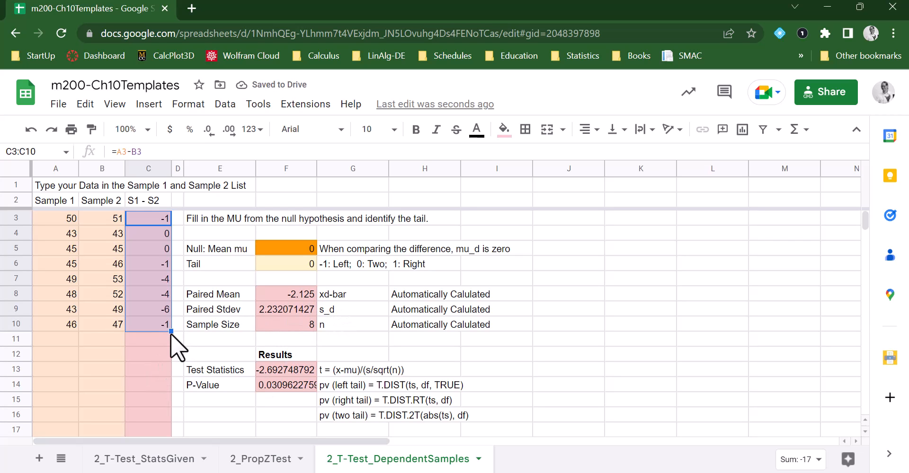
pyautogui.moveTo(171, 335); pyautogui.dragTo(170, 350)
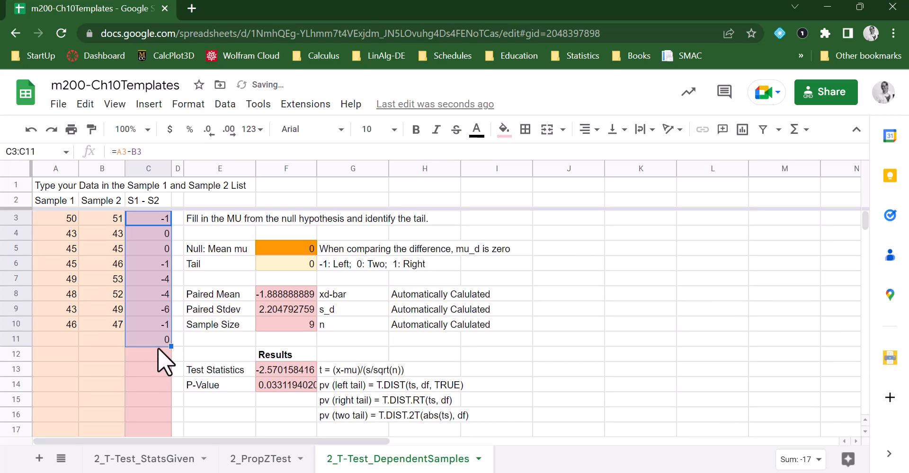
pyautogui.click(158, 339)
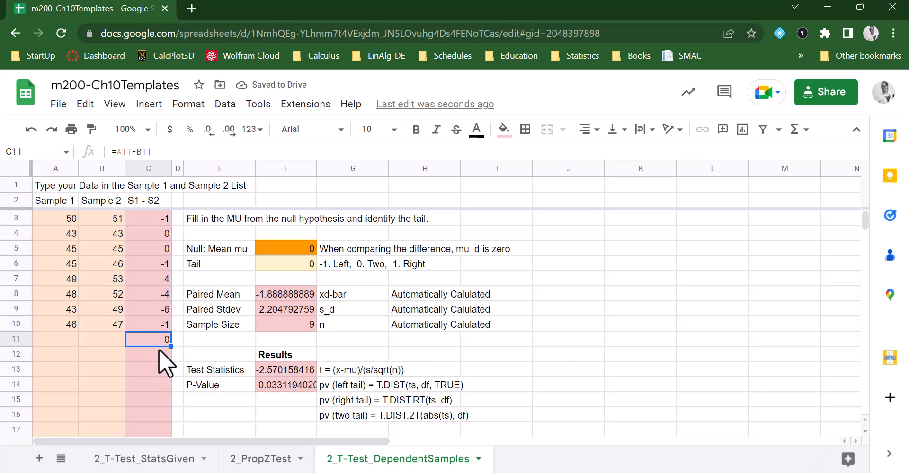
pyautogui.press('Delete')
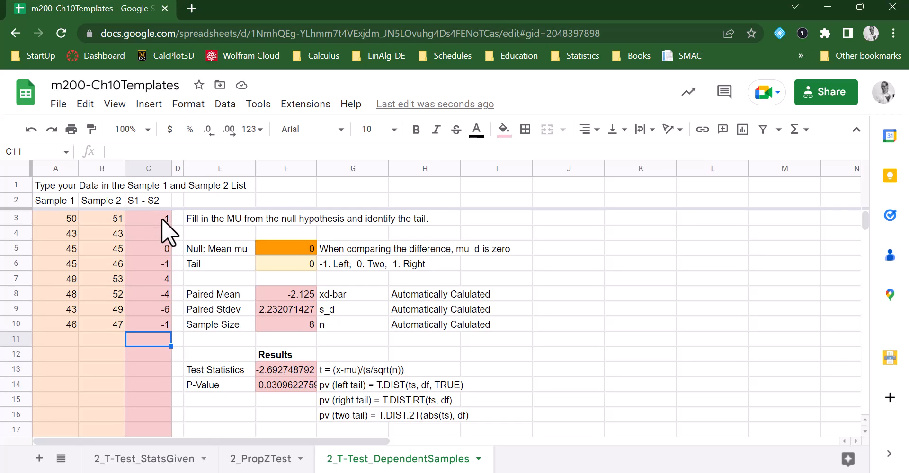
# Step: Inspect the difference column, null mean, tail, paired statistics, and the Test Statistics and P-Value cells
pyautogui.moveTo(161, 217); pyautogui.dragTo(155, 325)
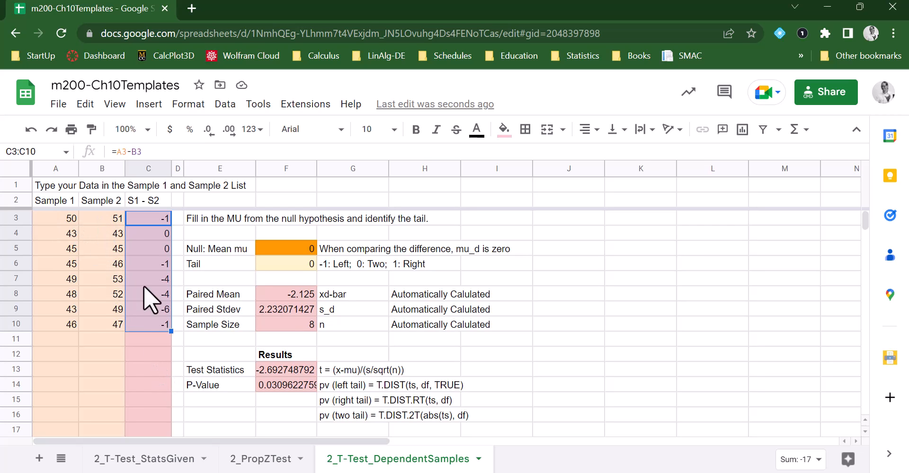
pyautogui.click(300, 246)
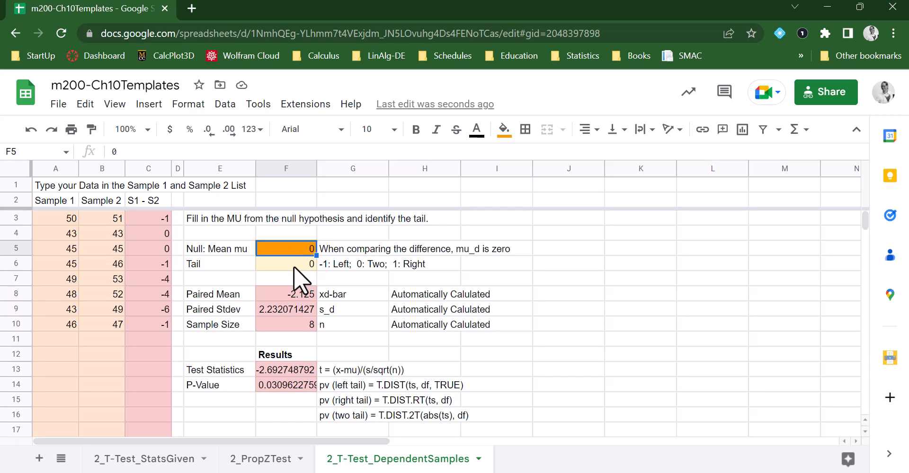
pyautogui.click(294, 265)
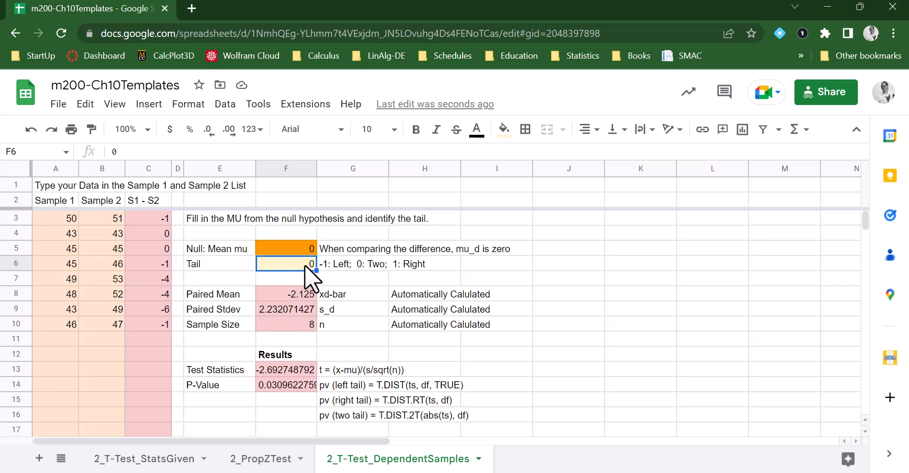
pyautogui.moveTo(292, 291); pyautogui.dragTo(297, 322)
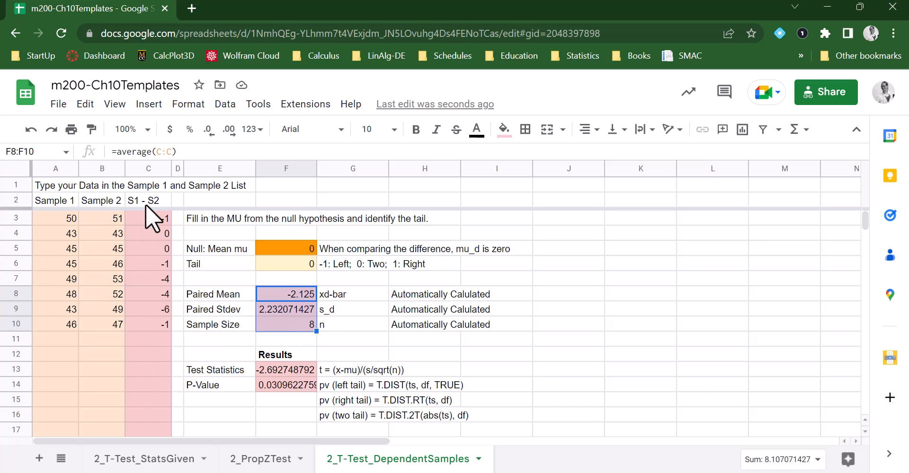
pyautogui.moveTo(148, 219); pyautogui.dragTo(149, 319)
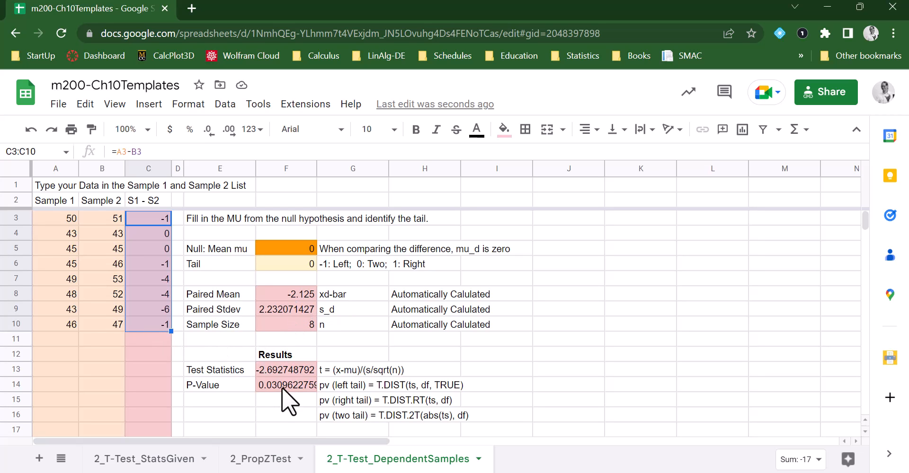
pyautogui.click(268, 368)
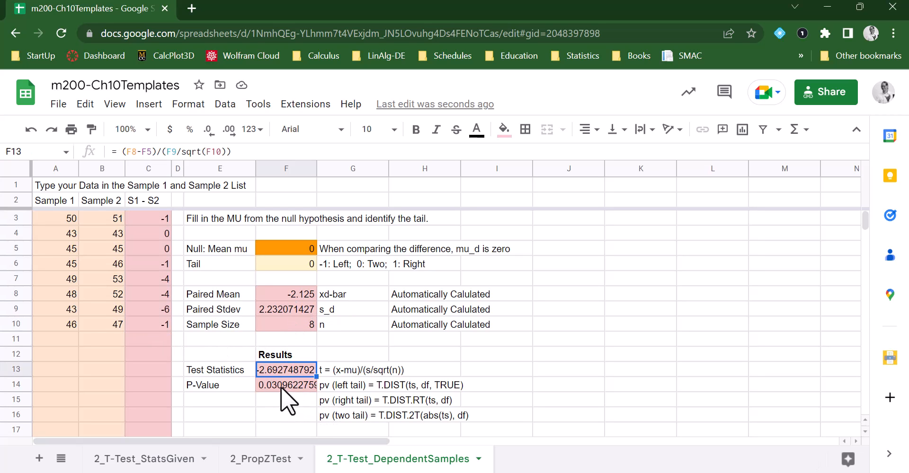
pyautogui.click(280, 388)
pyautogui.click(283, 372)
# Step: Place the browser back beside OneNote and handwrite the test statistic -2.6927 in the part b box with the red pen
pyautogui.click(860, 7)
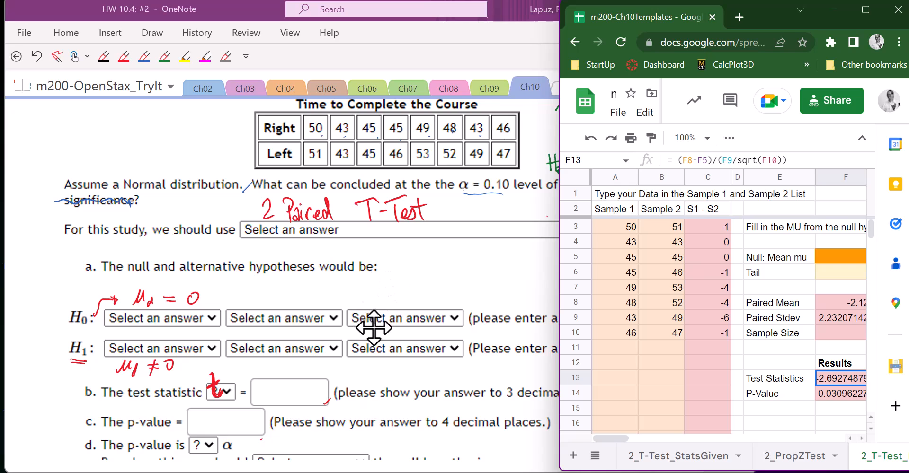
pyautogui.click(416, 289)
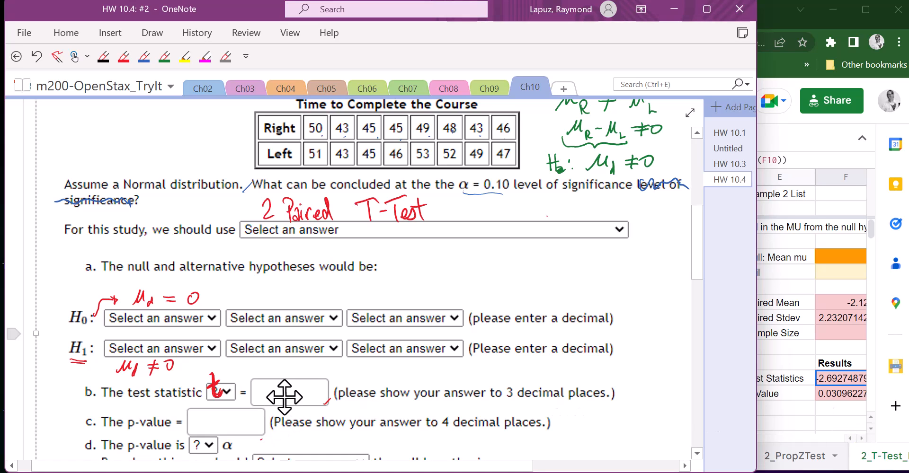
pyautogui.click(124, 60)
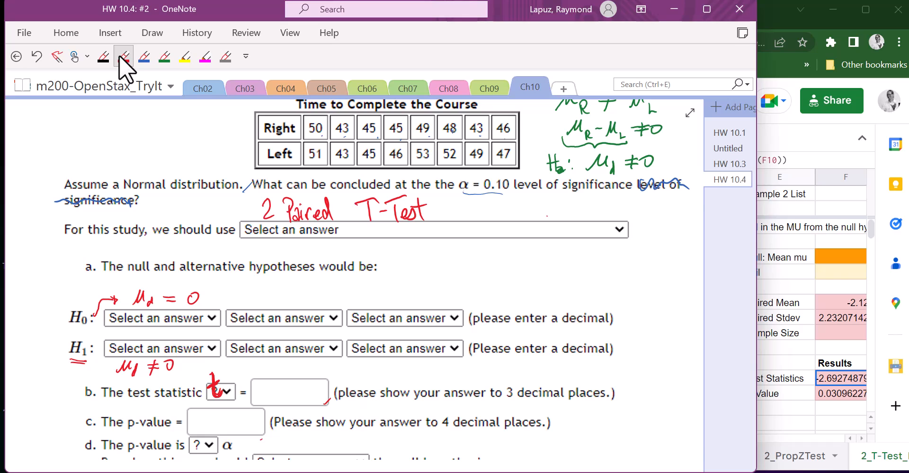
pyautogui.moveTo(258, 393)
pyautogui.mouseDown()
pyautogui.moveTo(310, 400)
pyautogui.moveTo(315, 387)
pyautogui.moveTo(312, 403)
pyautogui.mouseUp()
pyautogui.click(284, 394)
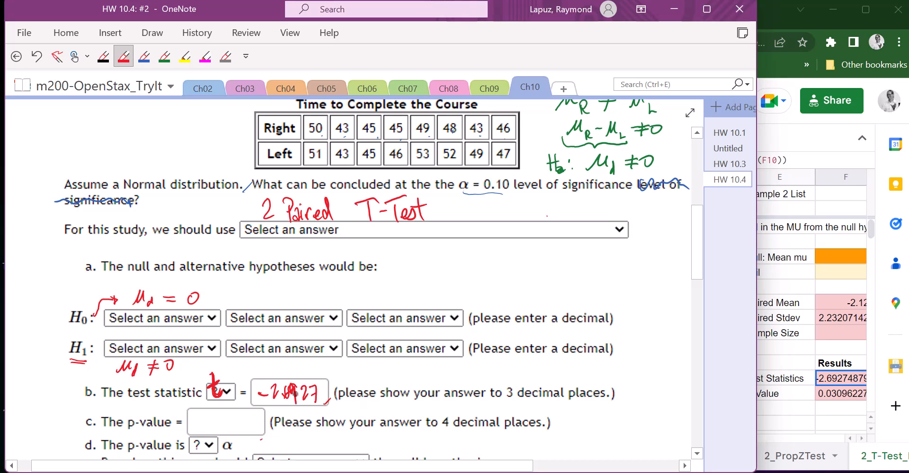
pyautogui.press('Escape')
# Step: Handwrite the p-value 0.03096 in the part c box
pyautogui.scroll(-3, 295, 393)
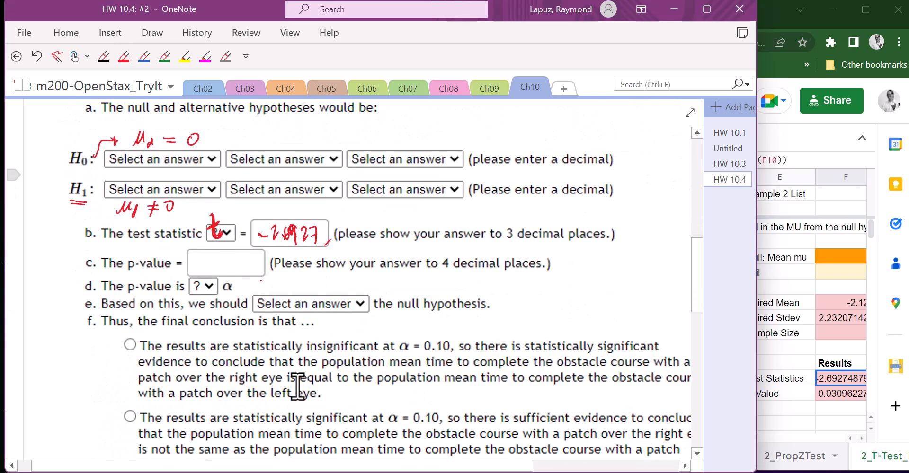
pyautogui.click(123, 57)
pyautogui.moveTo(198, 257)
pyautogui.mouseDown()
pyautogui.moveTo(216, 276)
pyautogui.moveTo(230, 266)
pyautogui.moveTo(249, 271)
pyautogui.mouseUp()
pyautogui.click(204, 271)
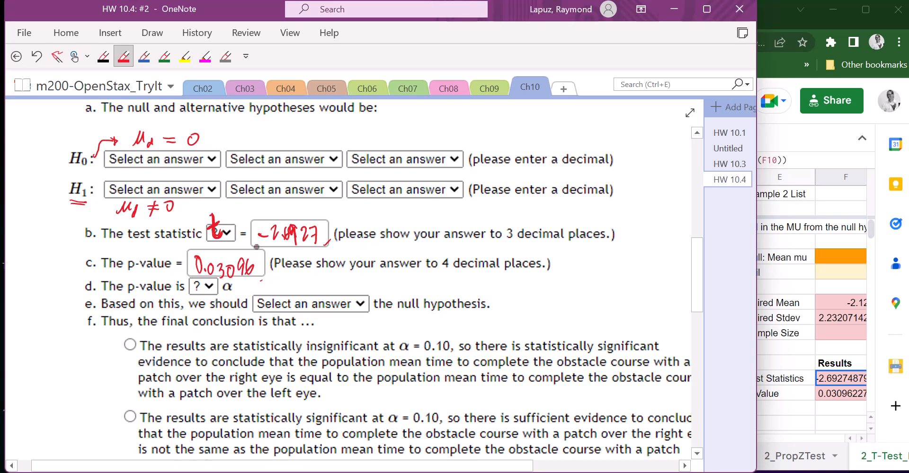
pyautogui.press('Escape')
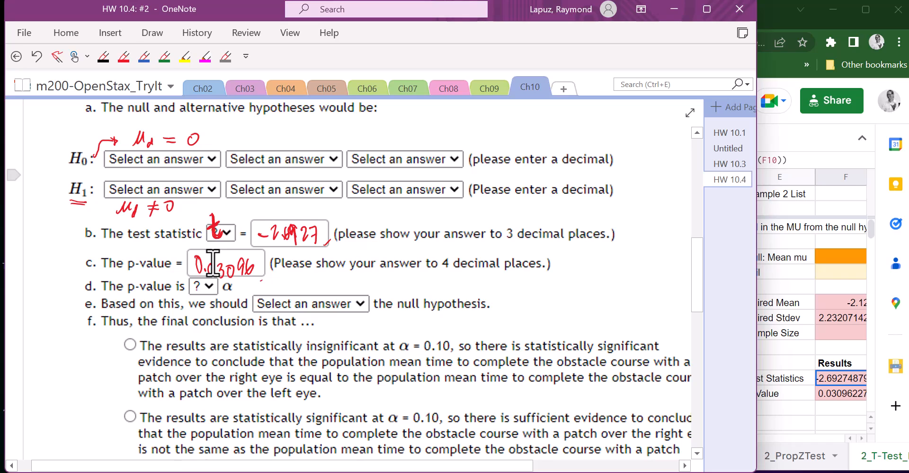
# Step: Write the rounded p-value 0.0310 below the part c box and underline the 4 decimal places requirement
pyautogui.moveTo(265, 274); pyautogui.dragTo(295, 273)
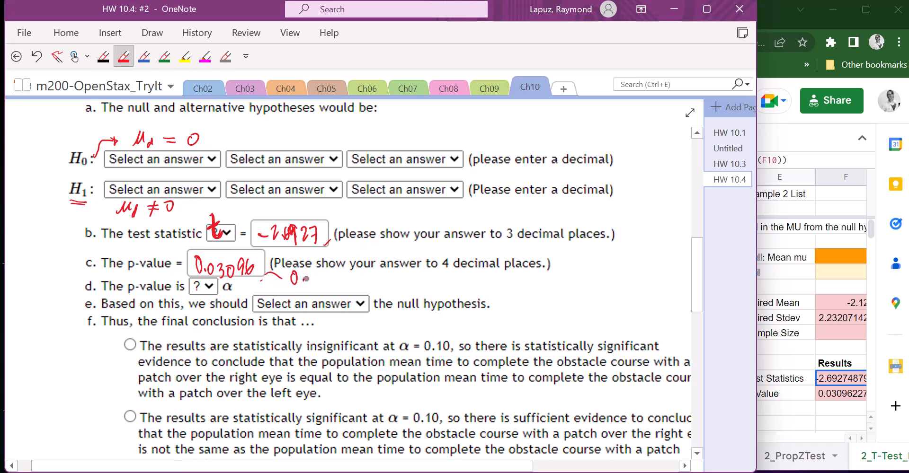
pyautogui.click(300, 281)
pyautogui.moveTo(308, 274)
pyautogui.mouseDown()
pyautogui.moveTo(305, 282)
pyautogui.moveTo(310, 274)
pyautogui.moveTo(330, 283)
pyautogui.moveTo(336, 271)
pyautogui.mouseUp()
pyautogui.moveTo(285, 287); pyautogui.dragTo(351, 280)
pyautogui.moveTo(441, 273); pyautogui.dragTo(456, 273)
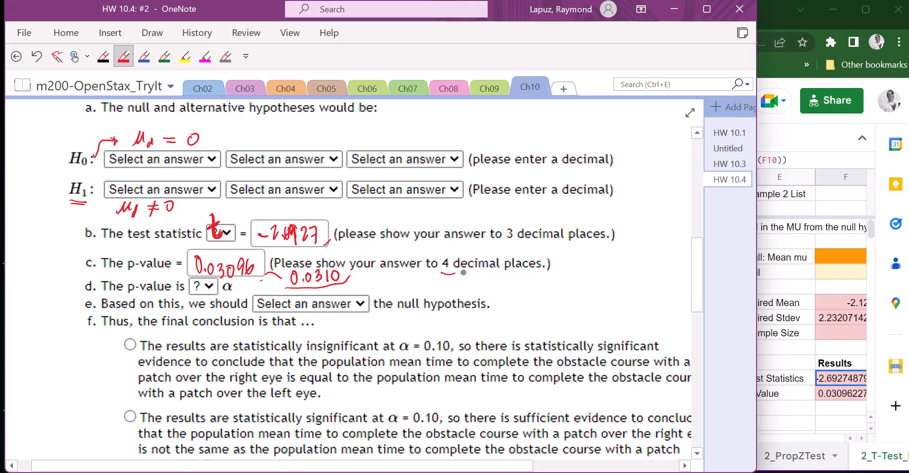
pyautogui.press('Escape')
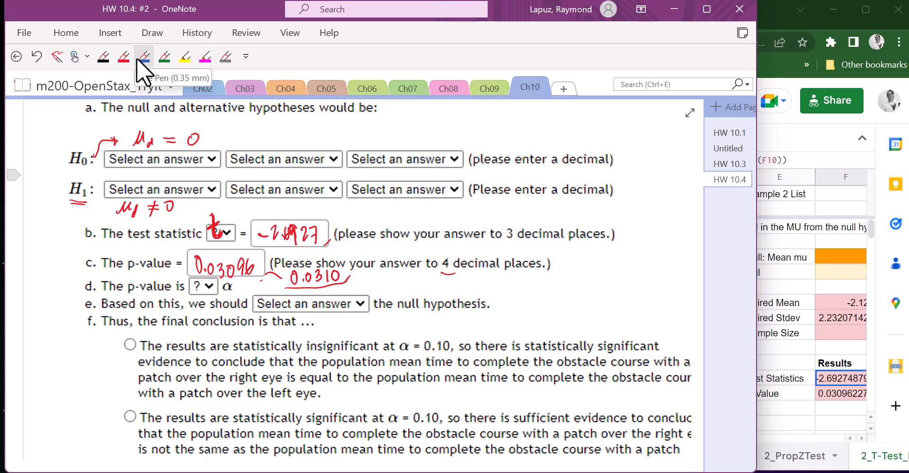
# Step: Annotate part d with PV < α and part e with Reject H0, underlining α = 0.10 in the first conclusion
pyautogui.click(124, 56)
pyautogui.moveTo(415, 278)
pyautogui.mouseDown()
pyautogui.moveTo(413, 296)
pyautogui.moveTo(436, 279)
pyautogui.mouseUp()
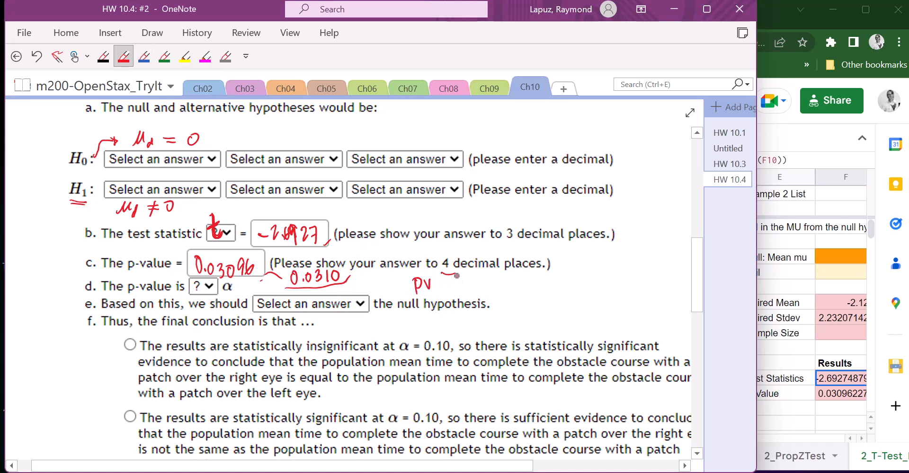
pyautogui.moveTo(425, 353); pyautogui.dragTo(456, 353)
pyautogui.moveTo(446, 280)
pyautogui.mouseDown()
pyautogui.moveTo(447, 291)
pyautogui.moveTo(469, 291)
pyautogui.mouseUp()
pyautogui.moveTo(348, 305)
pyautogui.mouseDown()
pyautogui.moveTo(364, 320)
pyautogui.moveTo(359, 327)
pyautogui.moveTo(400, 328)
pyautogui.moveTo(394, 339)
pyautogui.moveTo(410, 325)
pyautogui.moveTo(417, 331)
pyautogui.mouseUp()
pyautogui.moveTo(412, 323); pyautogui.dragTo(431, 333)
pyautogui.moveTo(430, 326); pyautogui.dragTo(440, 324)
pyautogui.moveTo(438, 315)
pyautogui.mouseDown()
pyautogui.moveTo(437, 334)
pyautogui.moveTo(446, 330)
pyautogui.mouseUp()
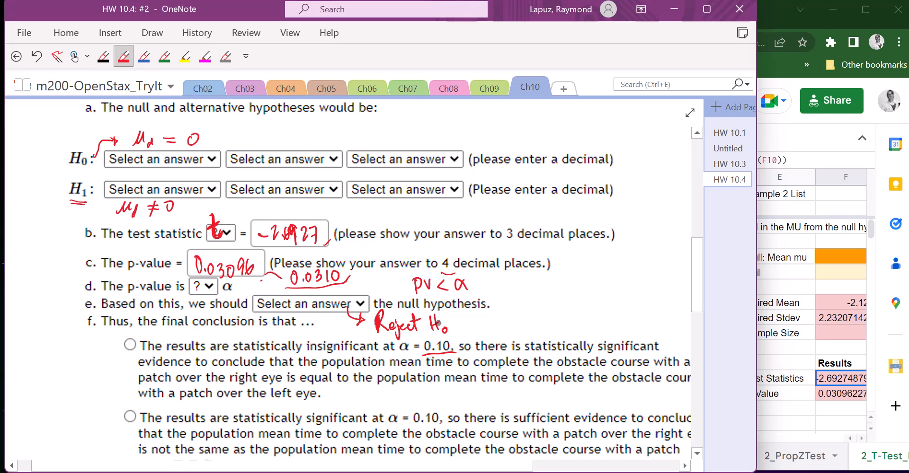
pyautogui.press('Escape')
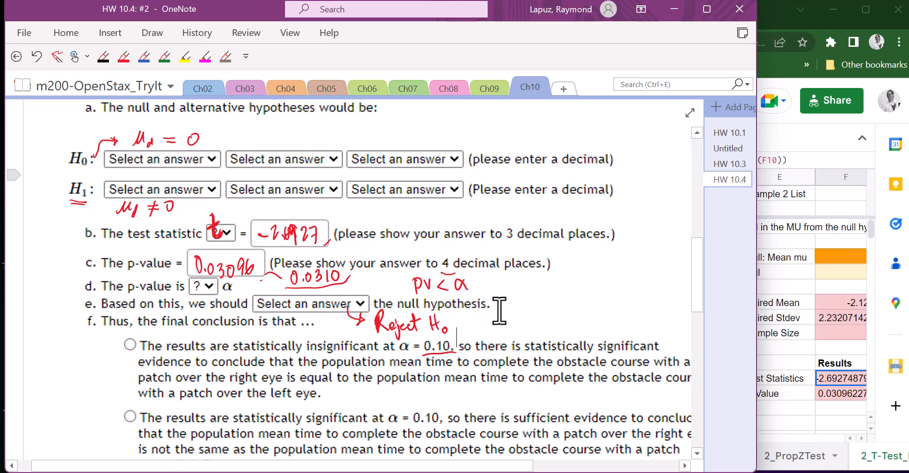
pyautogui.scroll(-3, 508, 319)
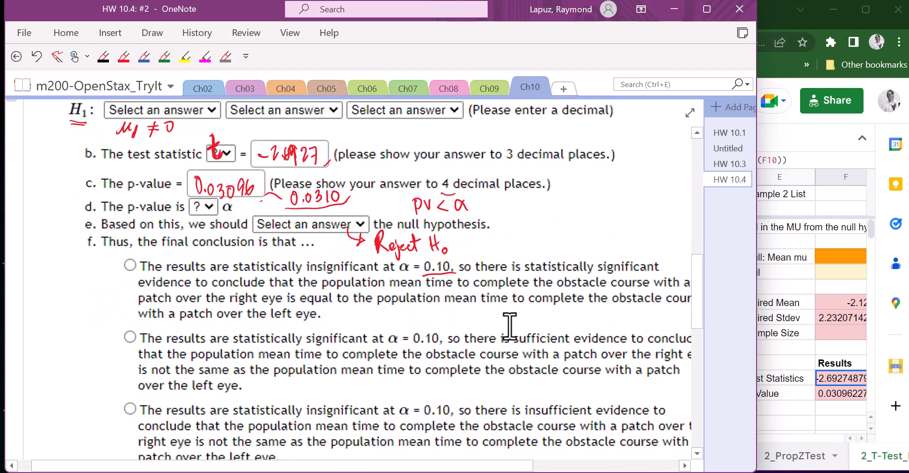
pyautogui.scroll(10, 504, 323)
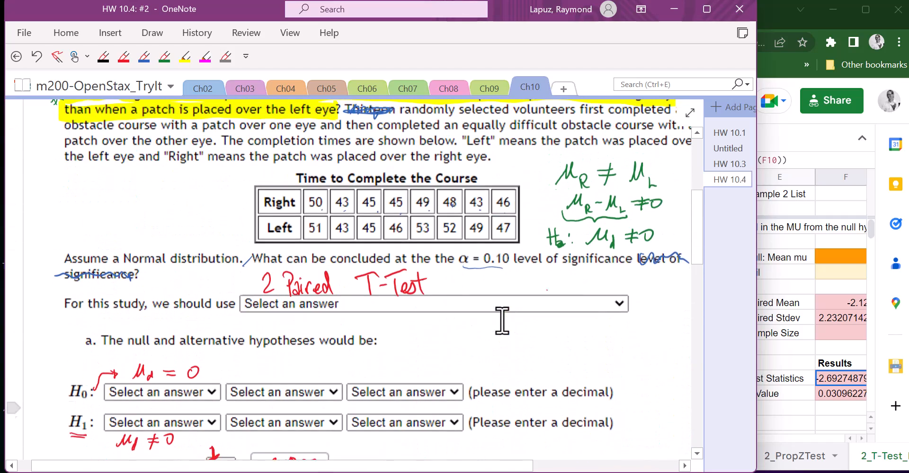
pyautogui.hotkey('ctrl', 'a')
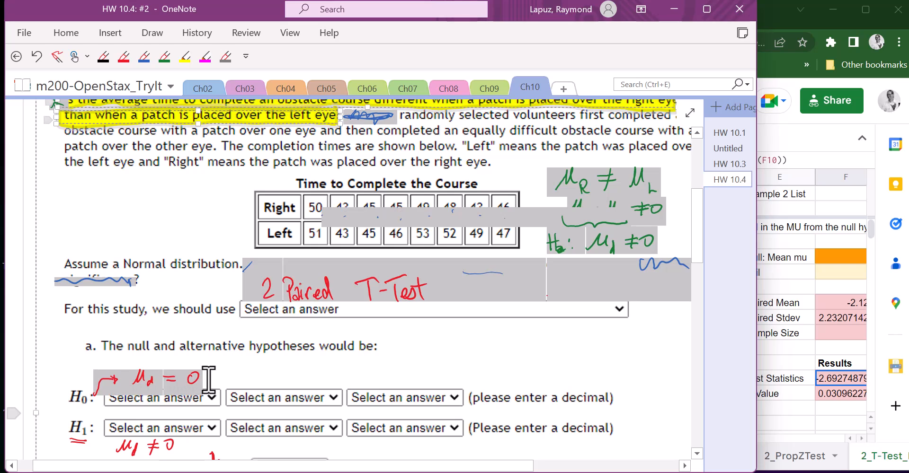
pyautogui.click(209, 379)
pyautogui.click(143, 377)
pyautogui.click(194, 378)
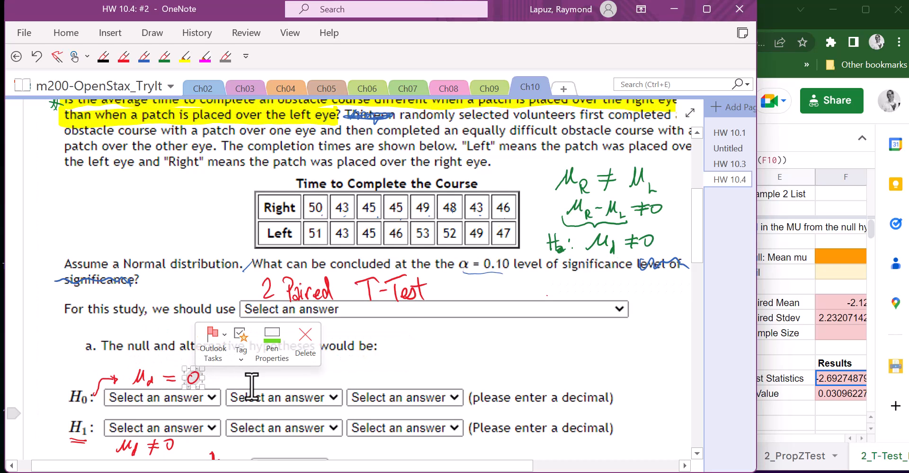
pyautogui.scroll(-2, 251, 386)
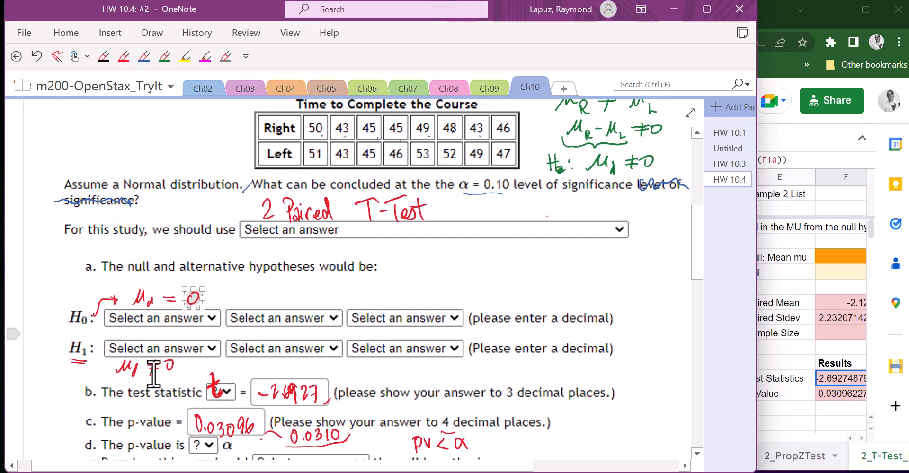
# Step: Cross out the word "equal" in the first final-conclusion option with the green pen
pyautogui.scroll(-6, 251, 379)
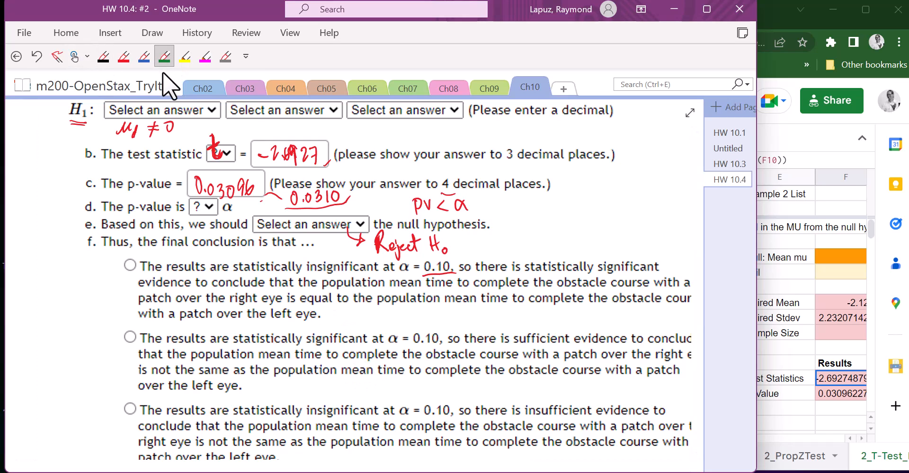
pyautogui.moveTo(331, 283); pyautogui.dragTo(298, 326)
pyautogui.moveTo(301, 290); pyautogui.dragTo(339, 311)
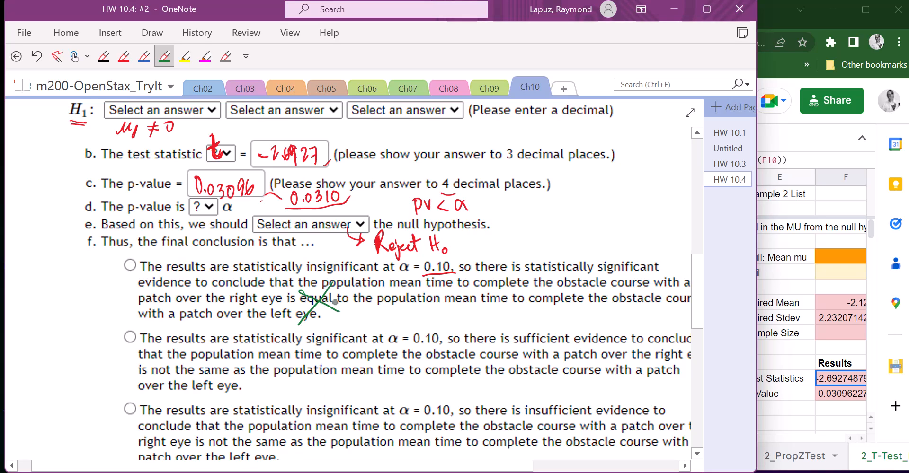
pyautogui.press('Escape')
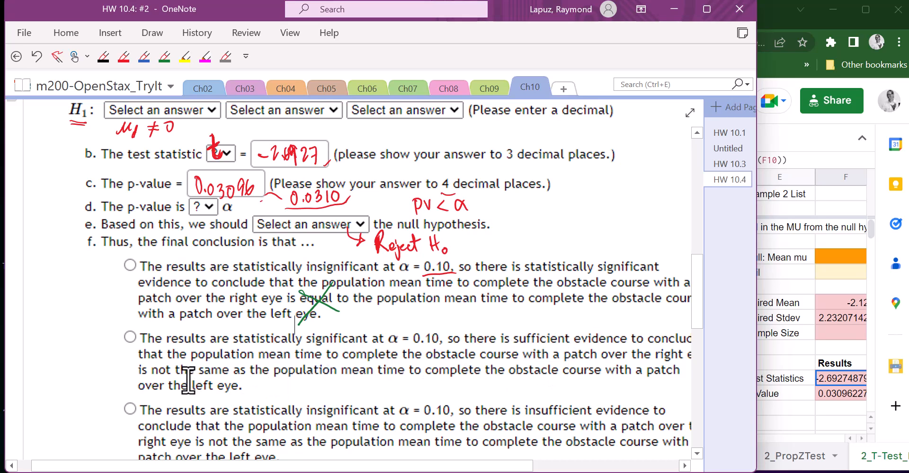
# Step: Underline "not the same" in the second conclusion option and mark that option with a check
pyautogui.click(164, 56)
pyautogui.moveTo(153, 376); pyautogui.dragTo(287, 379)
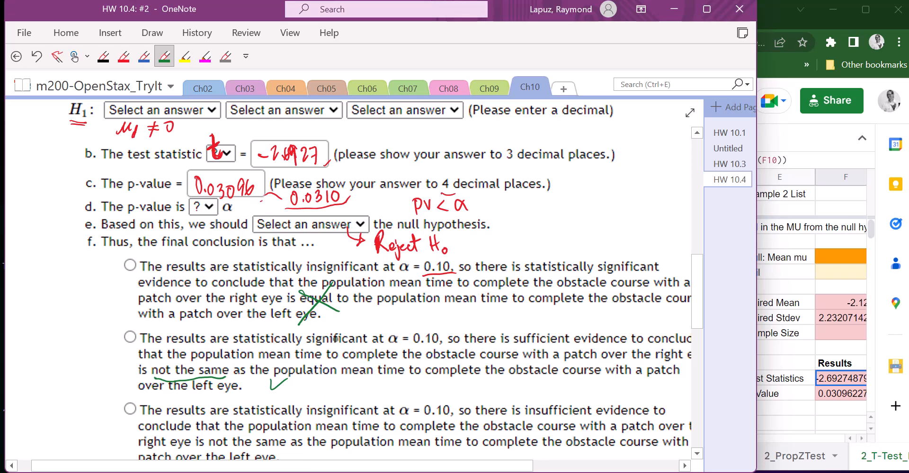
pyautogui.press('Escape')
# Step: Circle "insignificant" in the third conclusion option and cross that option out
pyautogui.scroll(-2, 445, 320)
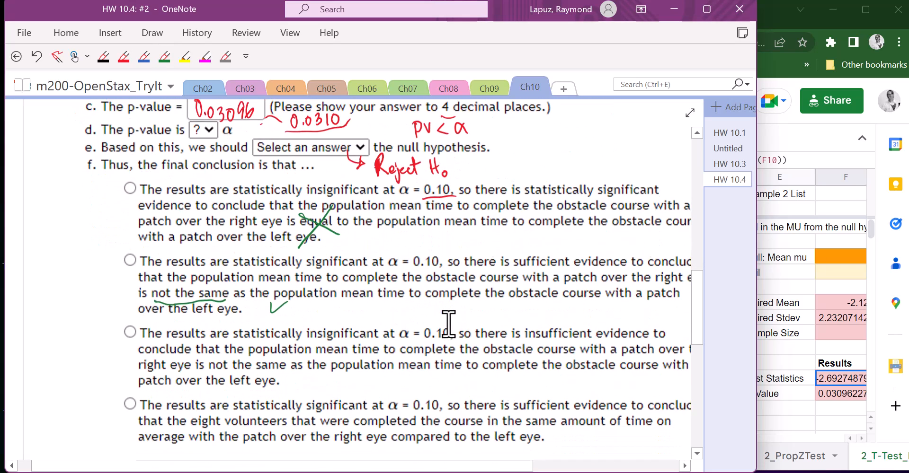
pyautogui.scroll(-2, 466, 317)
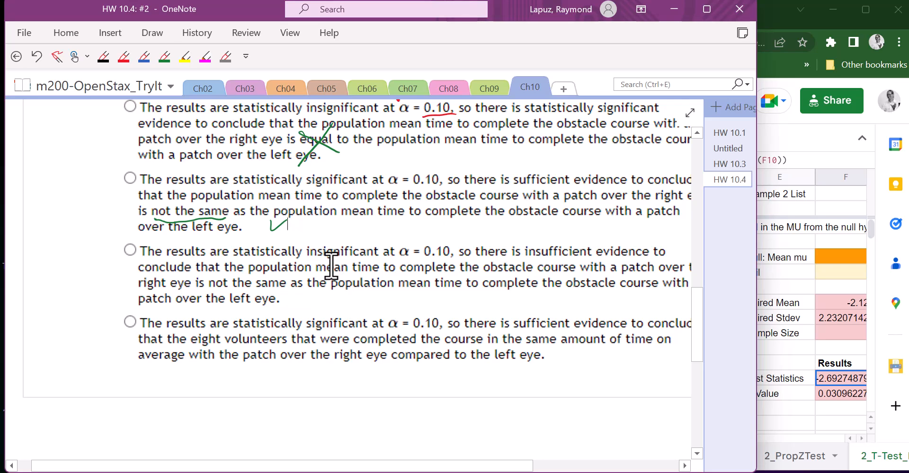
pyautogui.moveTo(315, 242)
pyautogui.mouseDown()
pyautogui.moveTo(310, 263)
pyautogui.moveTo(312, 244)
pyautogui.mouseUp()
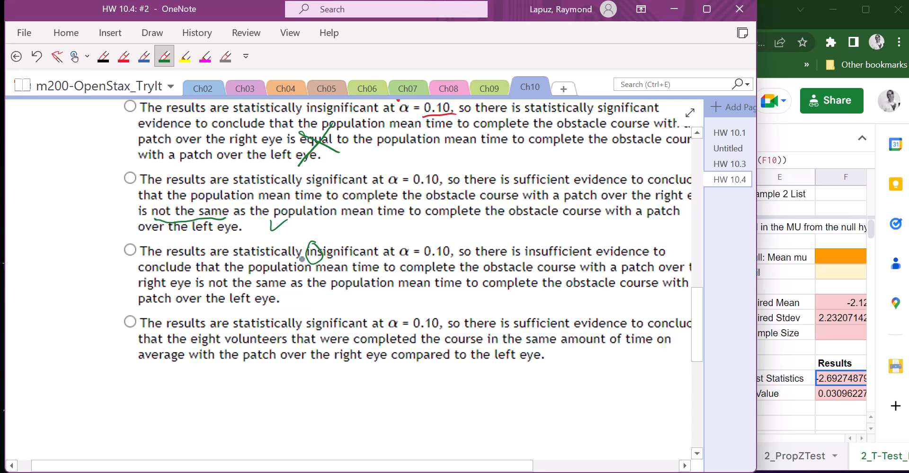
pyautogui.moveTo(305, 256)
pyautogui.mouseDown()
pyautogui.moveTo(286, 286)
pyautogui.moveTo(312, 288)
pyautogui.mouseUp()
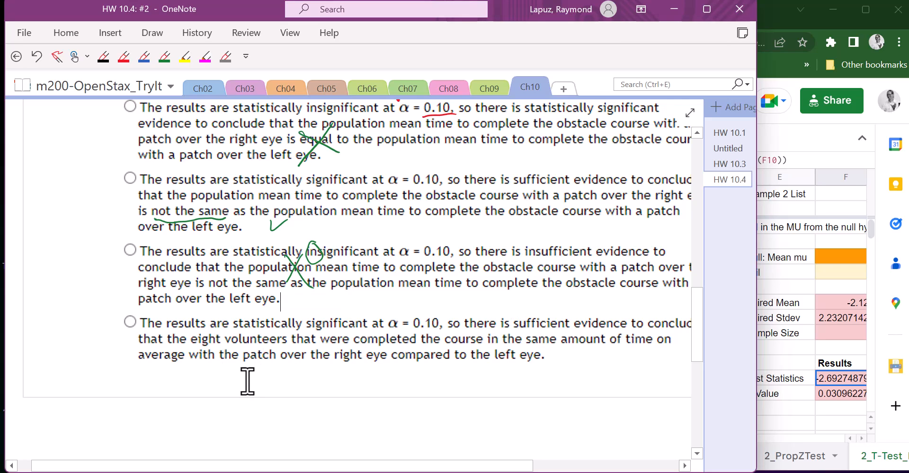
# Step: Circle the word "eight" in the fourth conclusion option with the green pen
pyautogui.click(165, 57)
pyautogui.moveTo(203, 328)
pyautogui.mouseDown()
pyautogui.moveTo(215, 354)
pyautogui.moveTo(198, 334)
pyautogui.mouseUp()
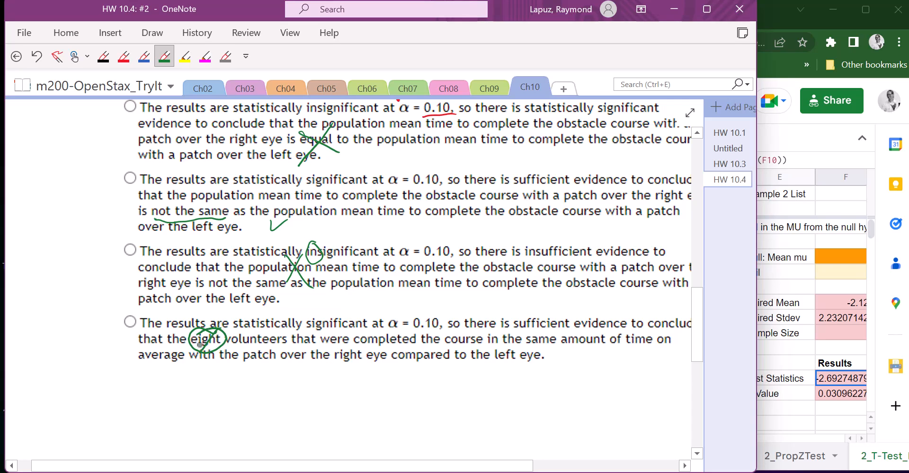